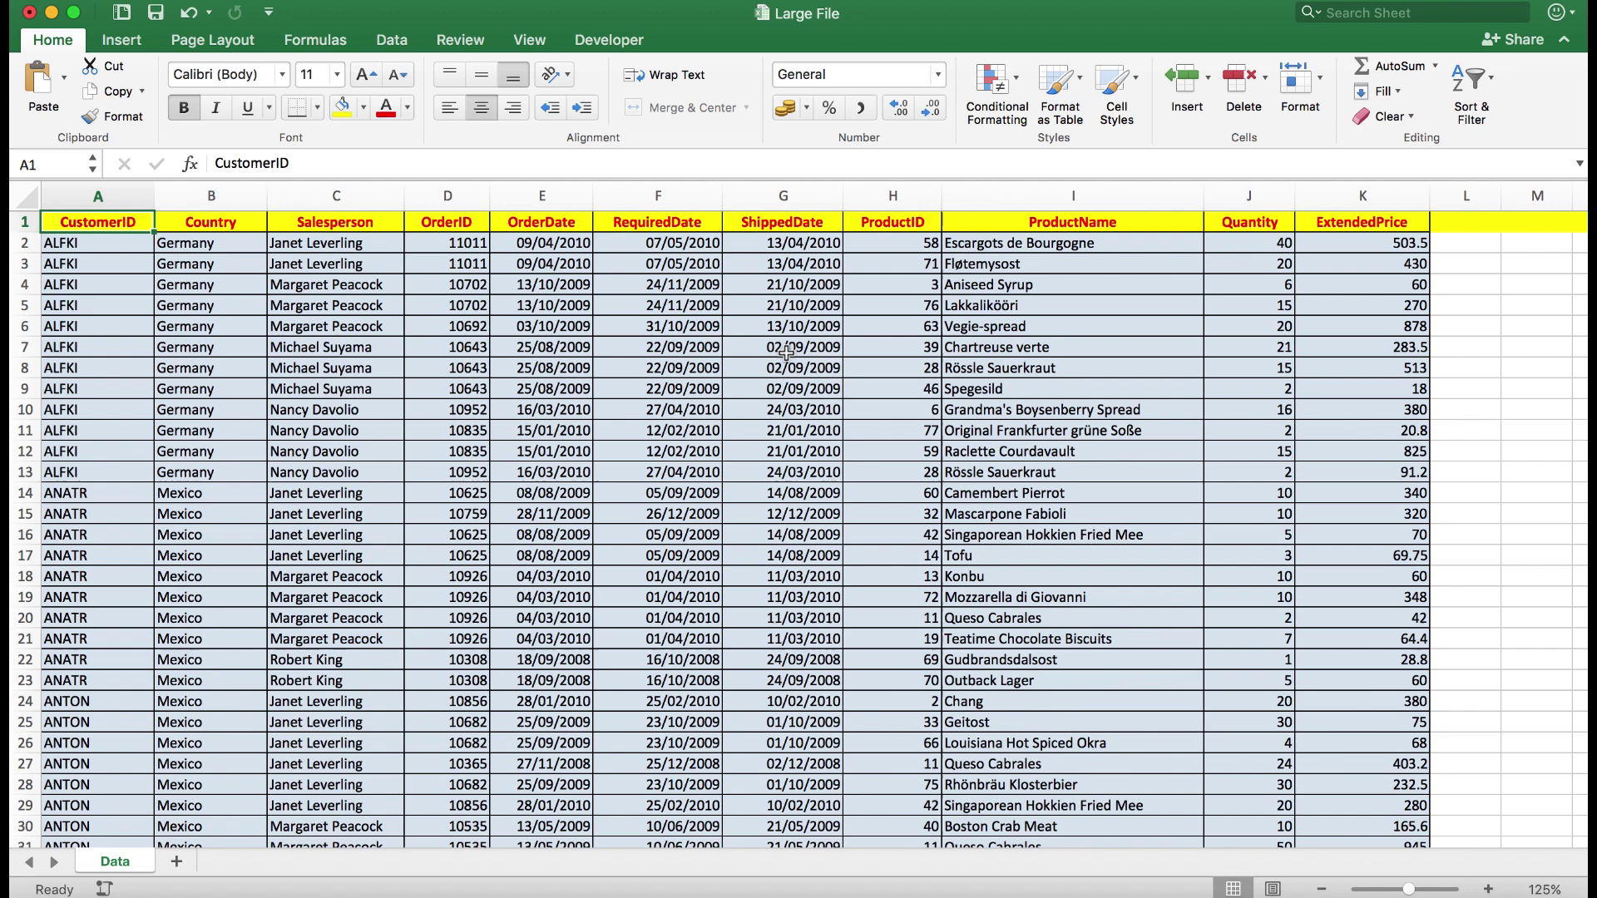
Convert the order range A1:K2156 into an Excel table (Table10) with its first row as headers
left_click(348, 305)
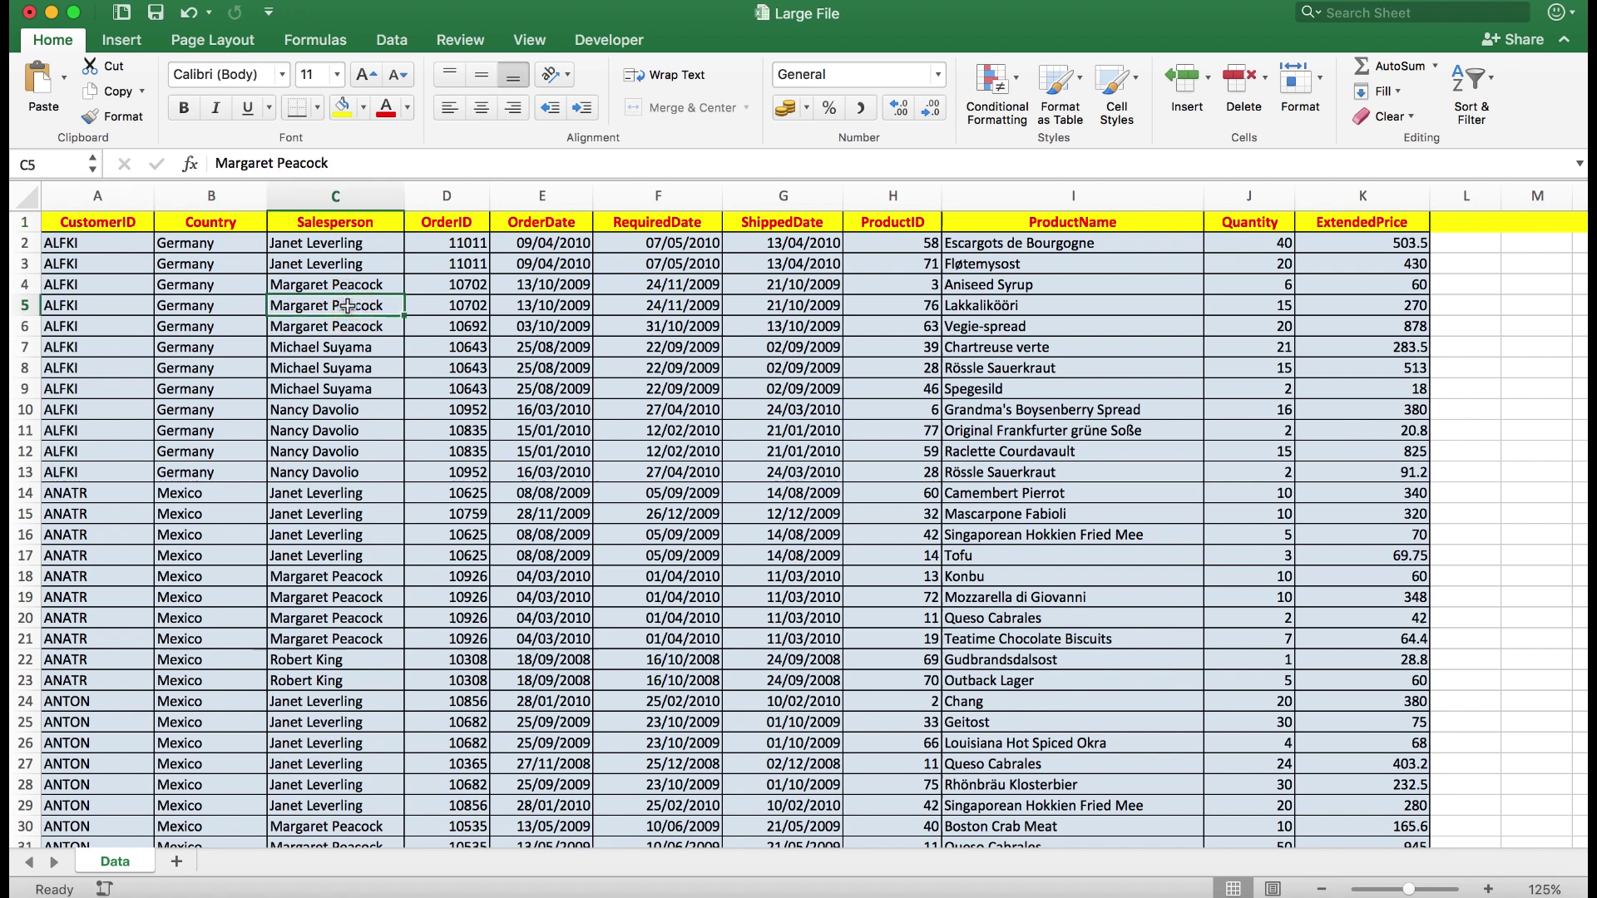
left_click(125, 41)
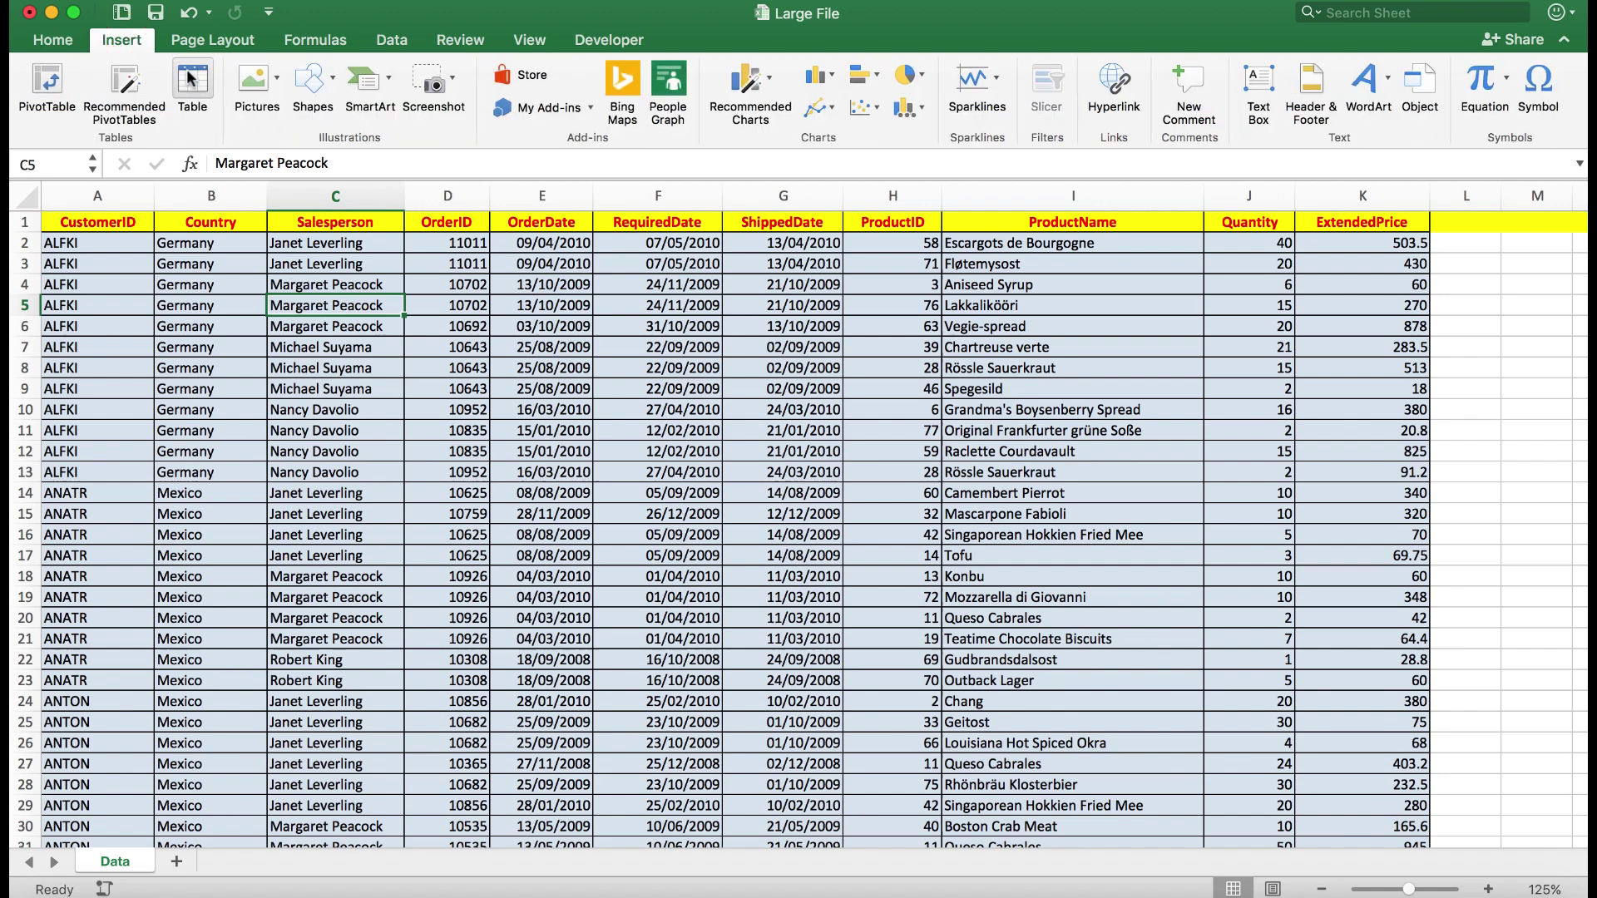
left_click(192, 81)
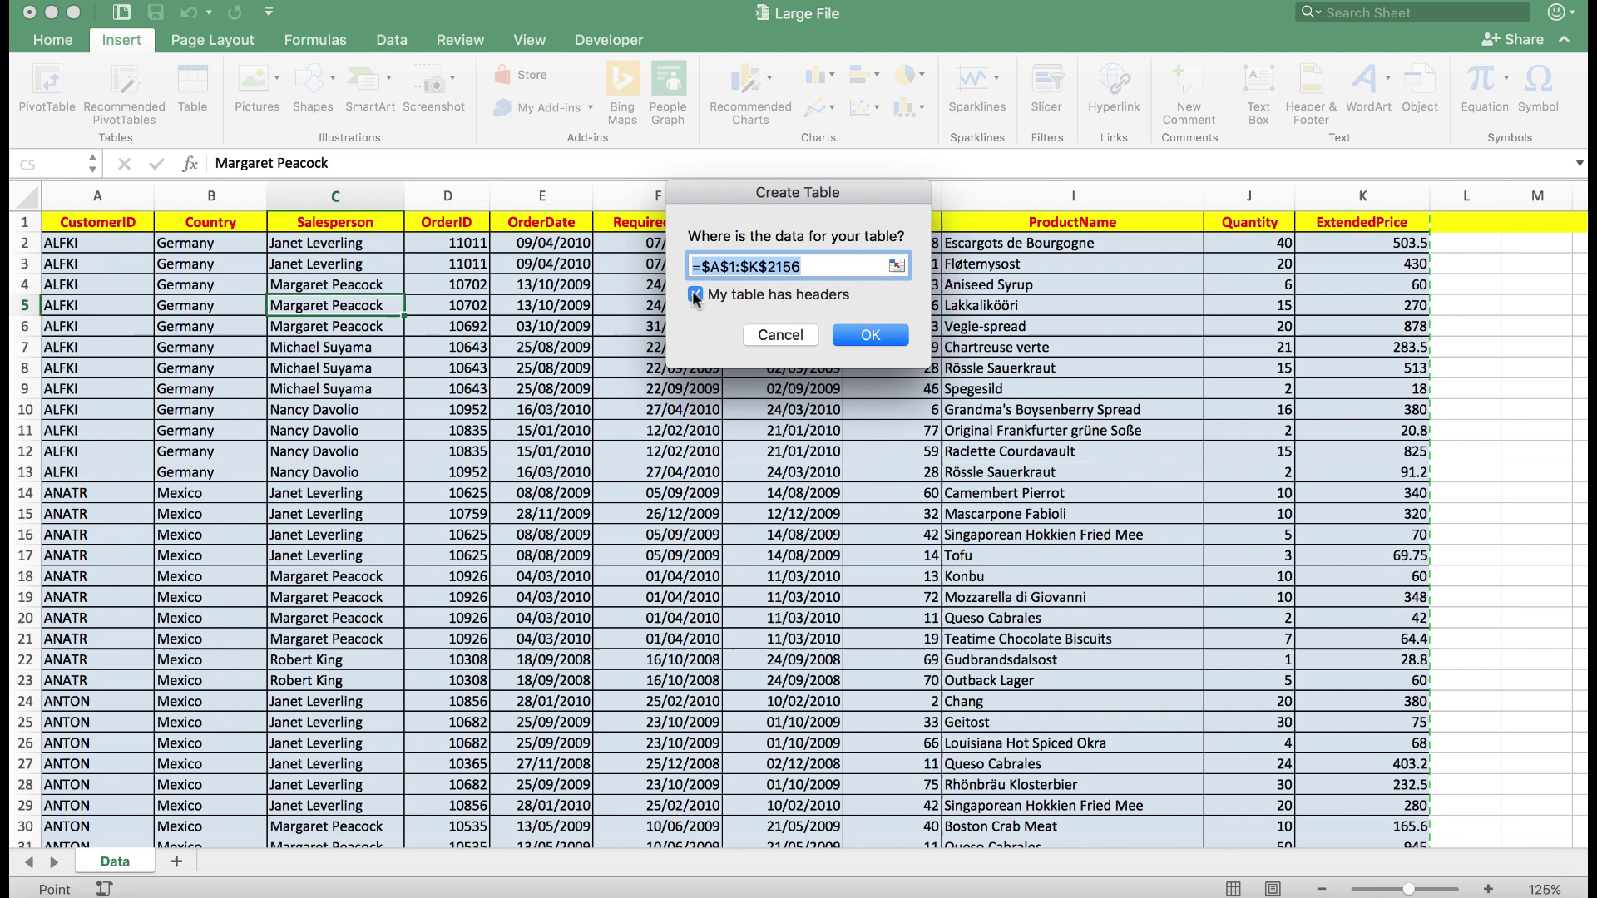
left_click(868, 337)
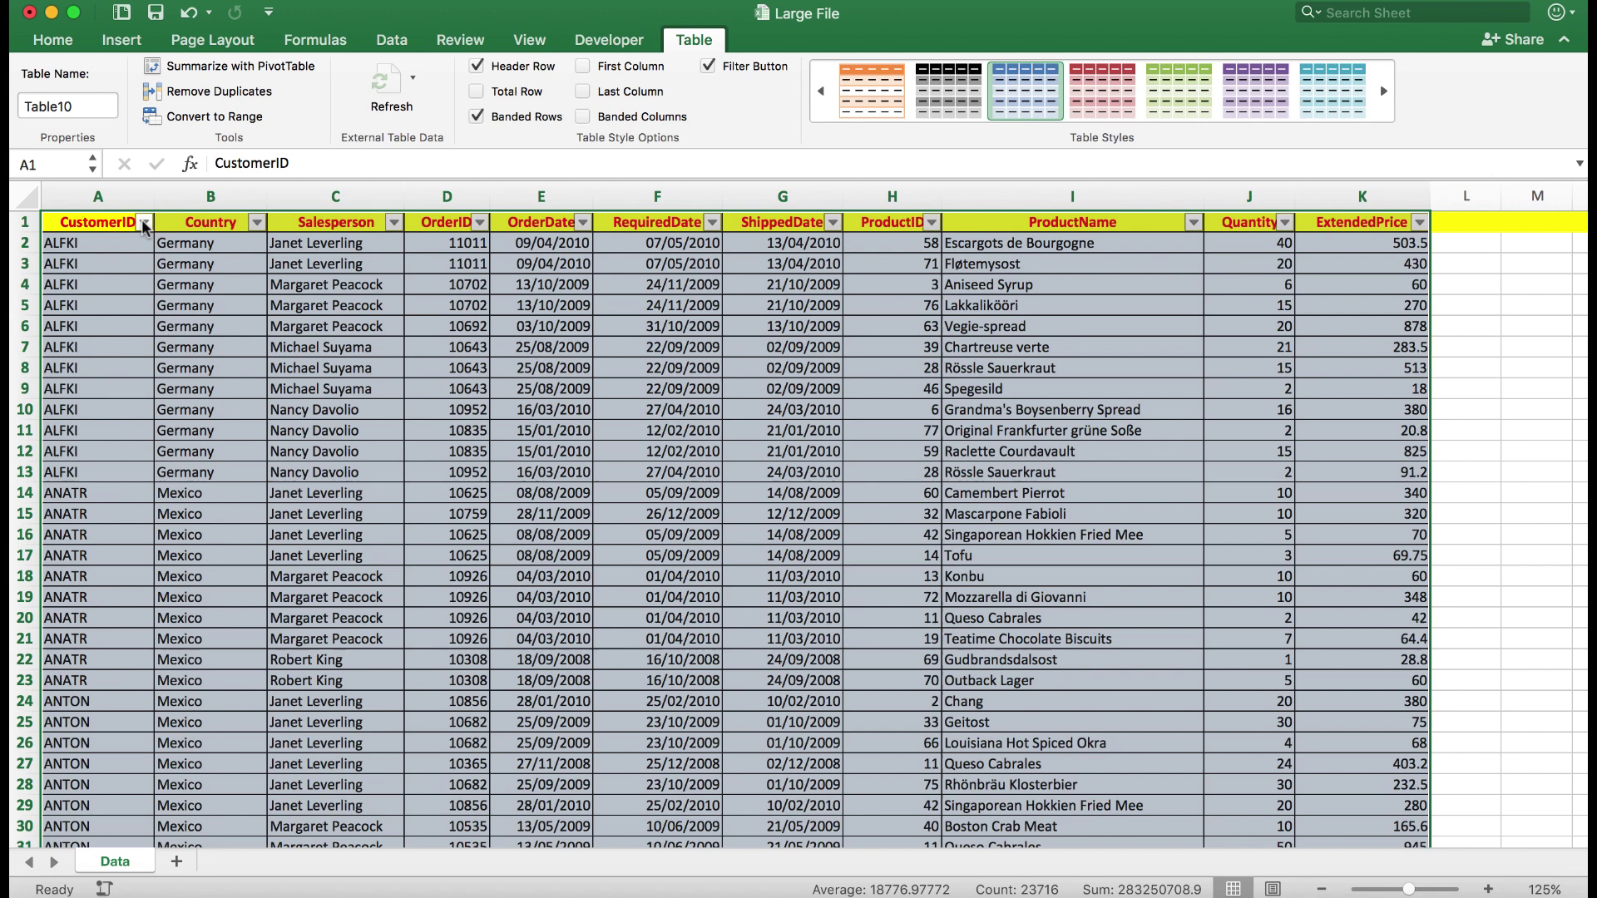
Sort Table10 A to Z on CustomerID from its header filter, so ALFKI rows come first
left_click(145, 223)
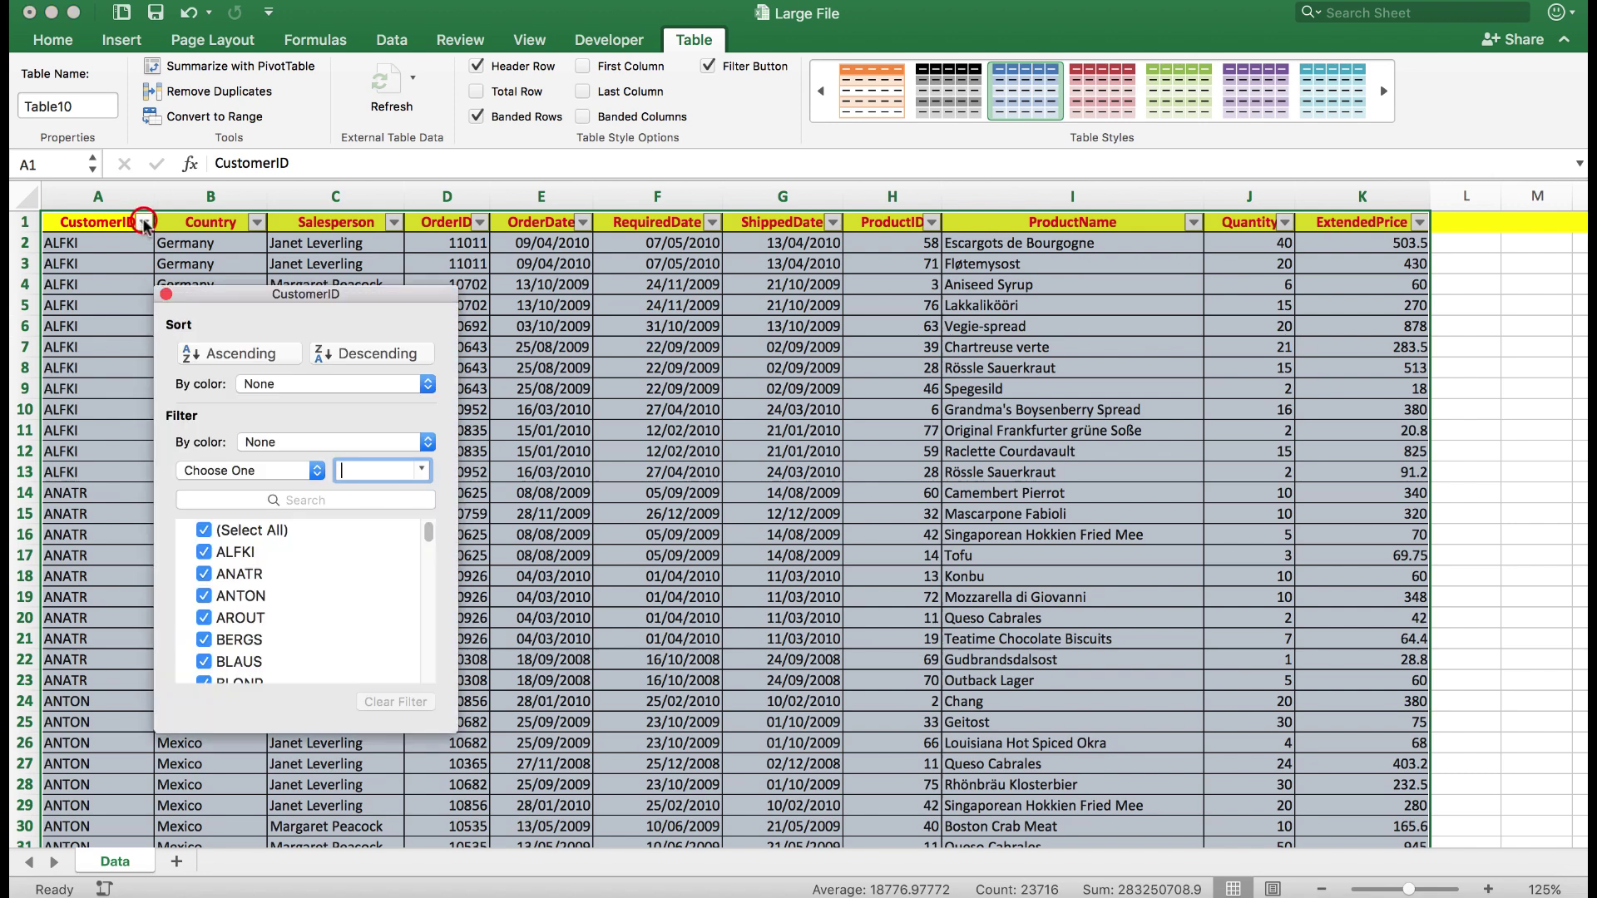
left_click(356, 356)
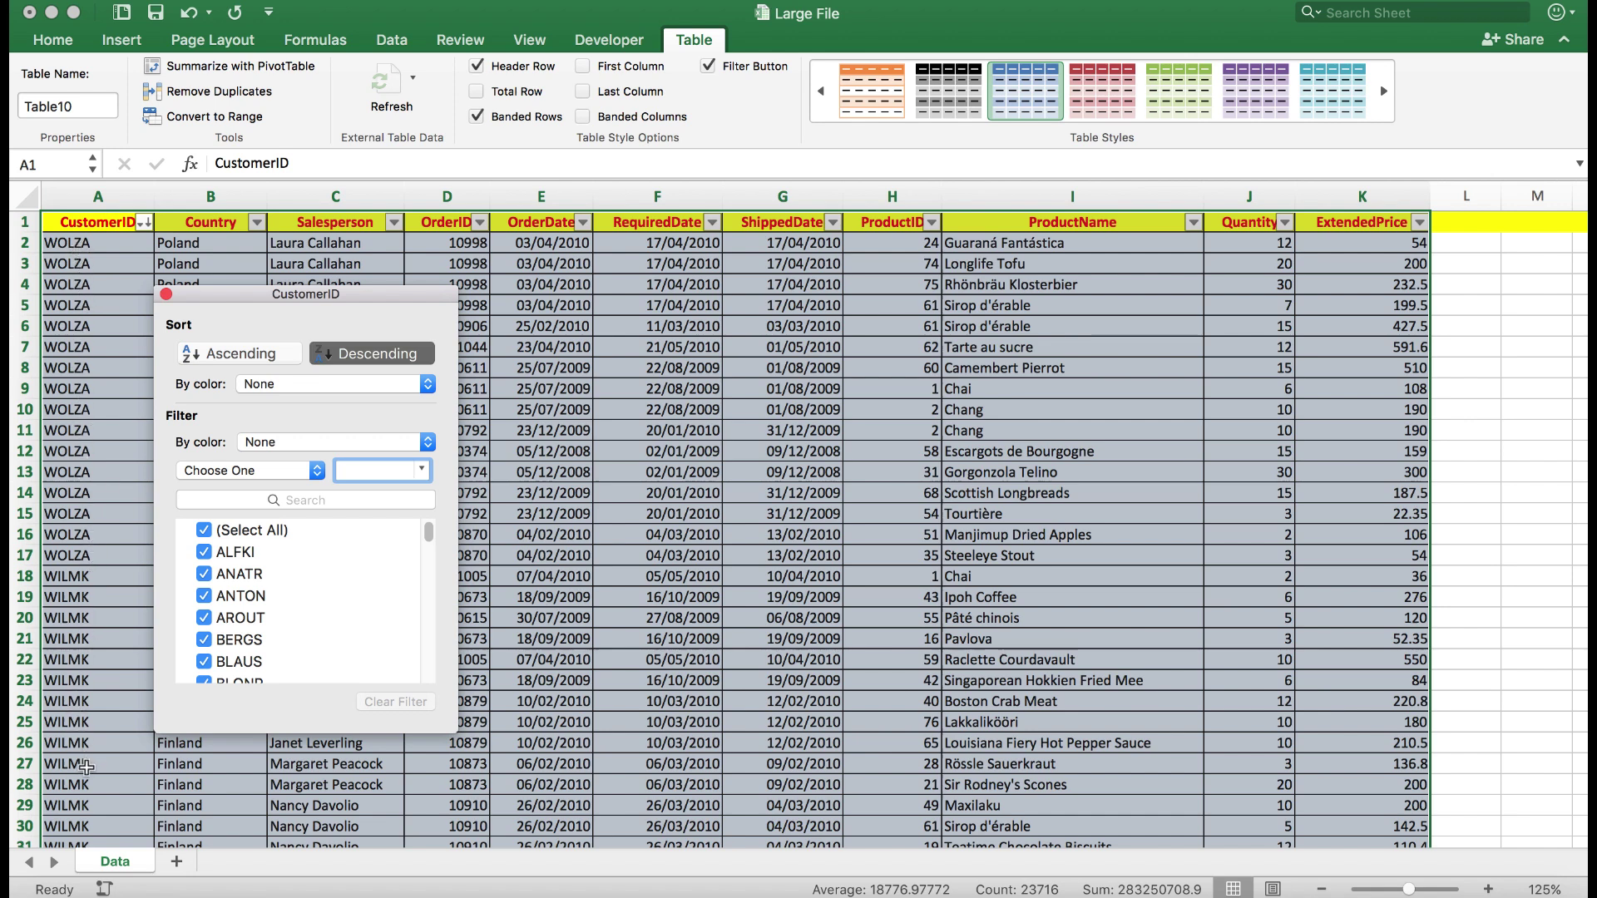
left_click(246, 353)
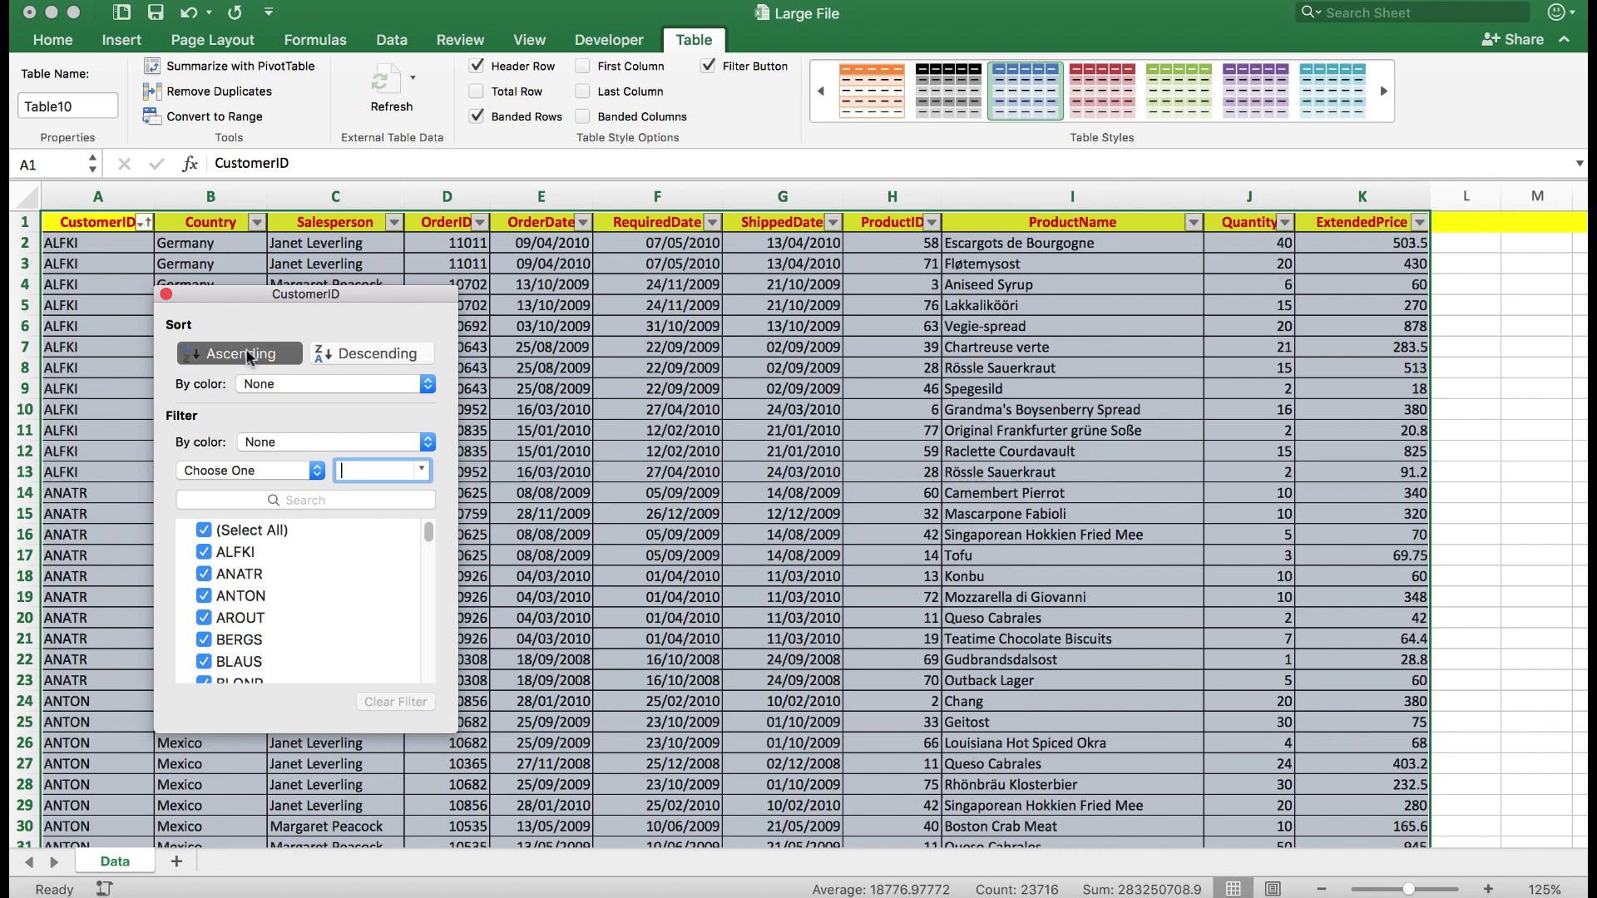
left_click(166, 294)
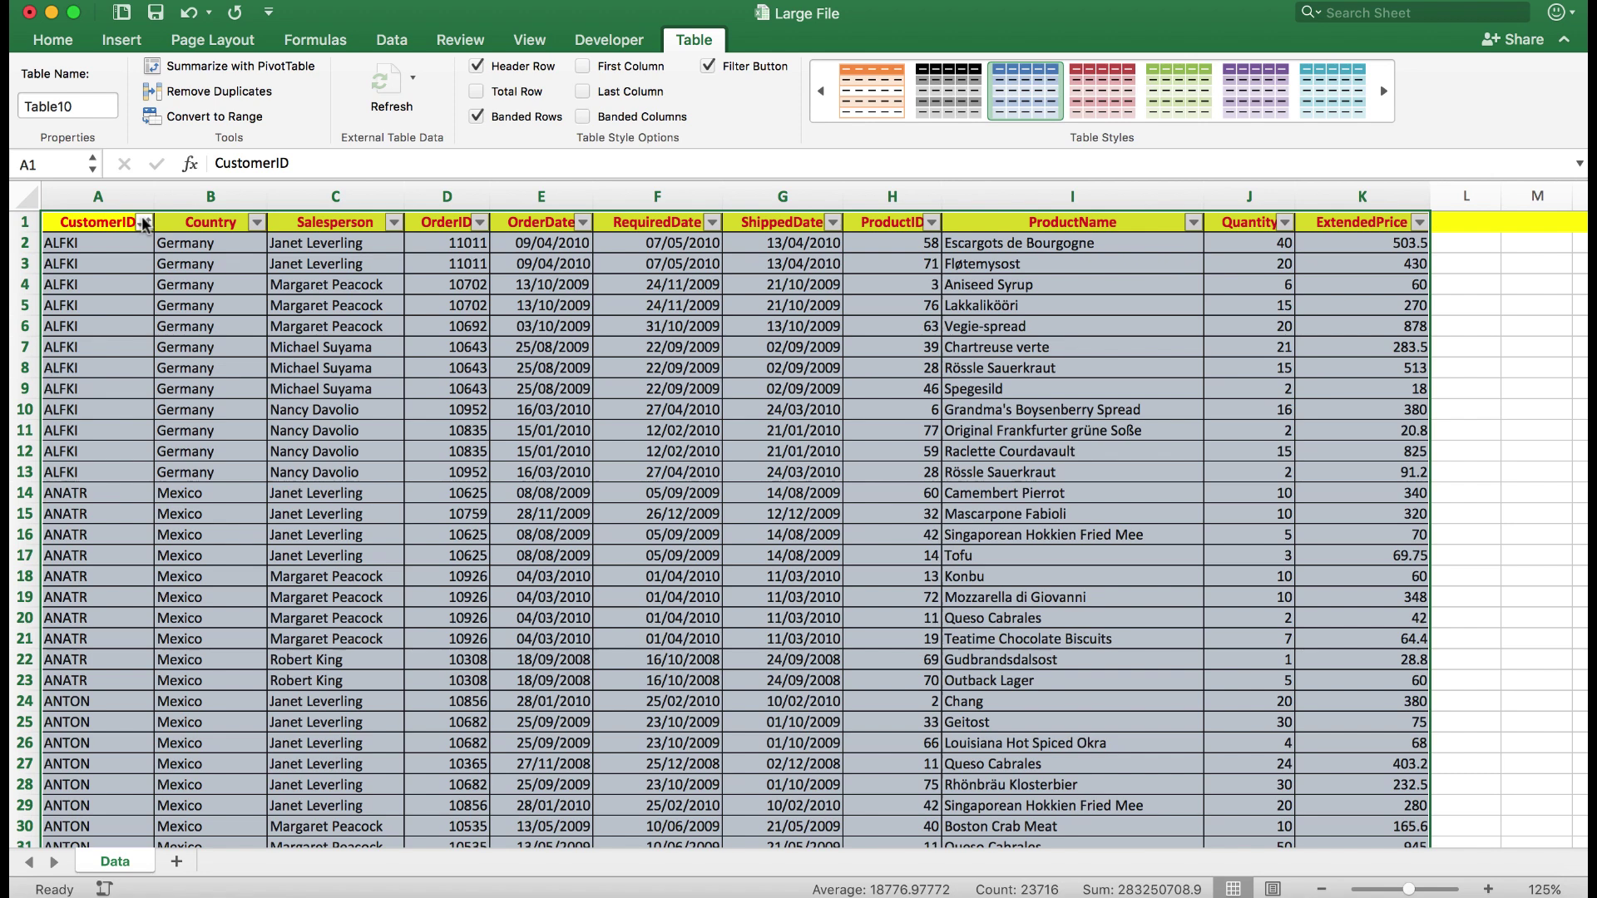
Filter CustomerID to only ANTON and ANATR, then clear the filter to show all 2155 records
left_click(144, 222)
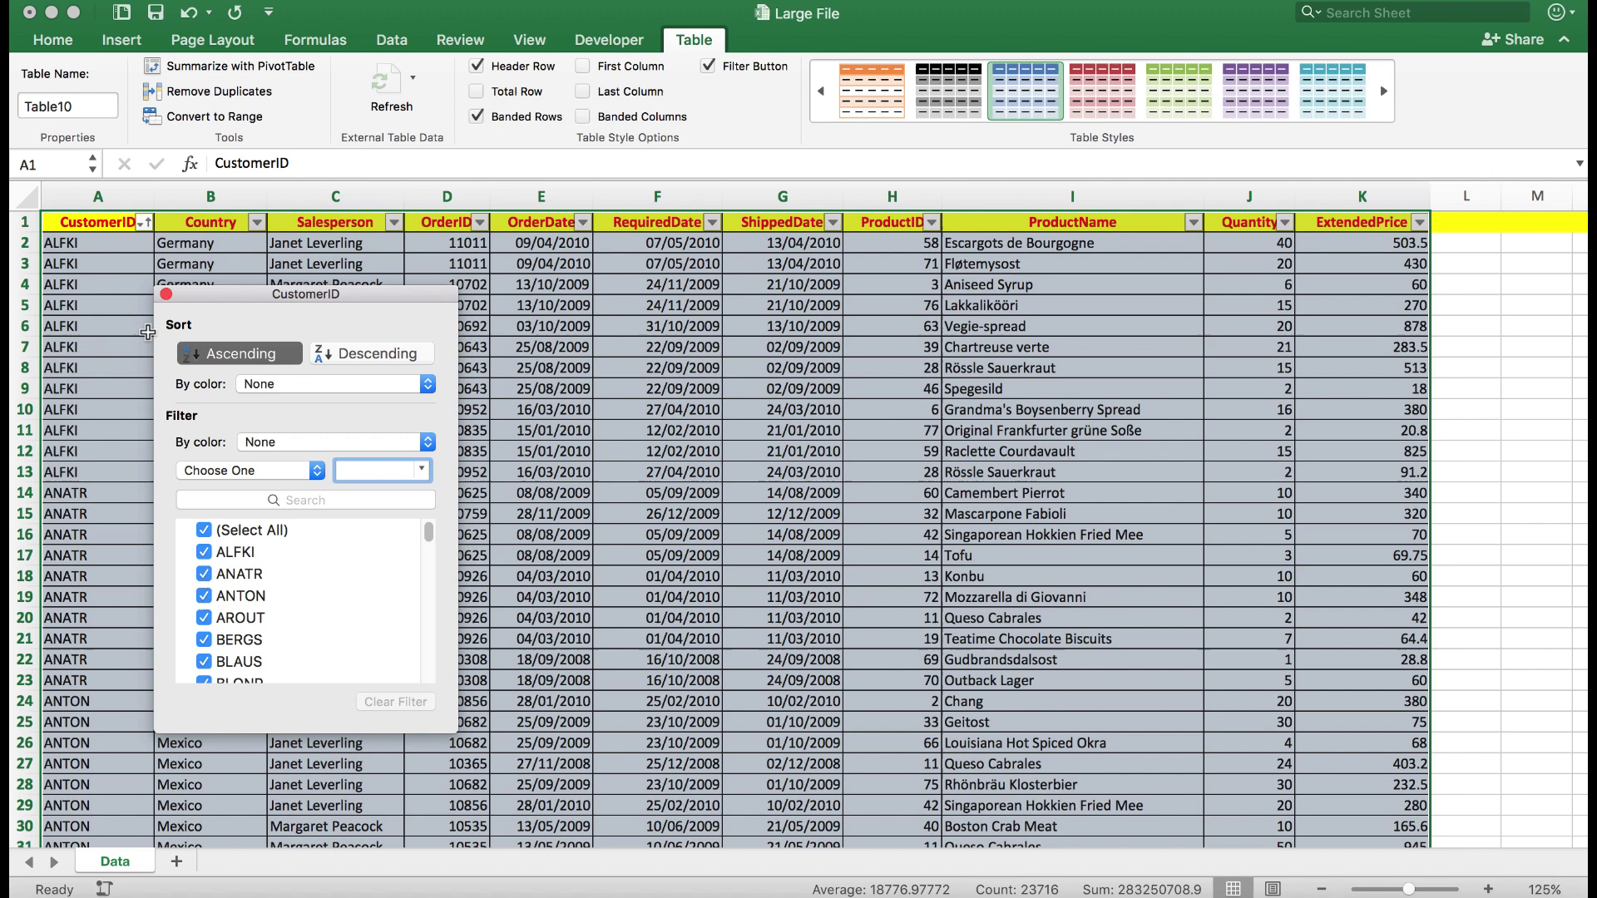
left_click(203, 530)
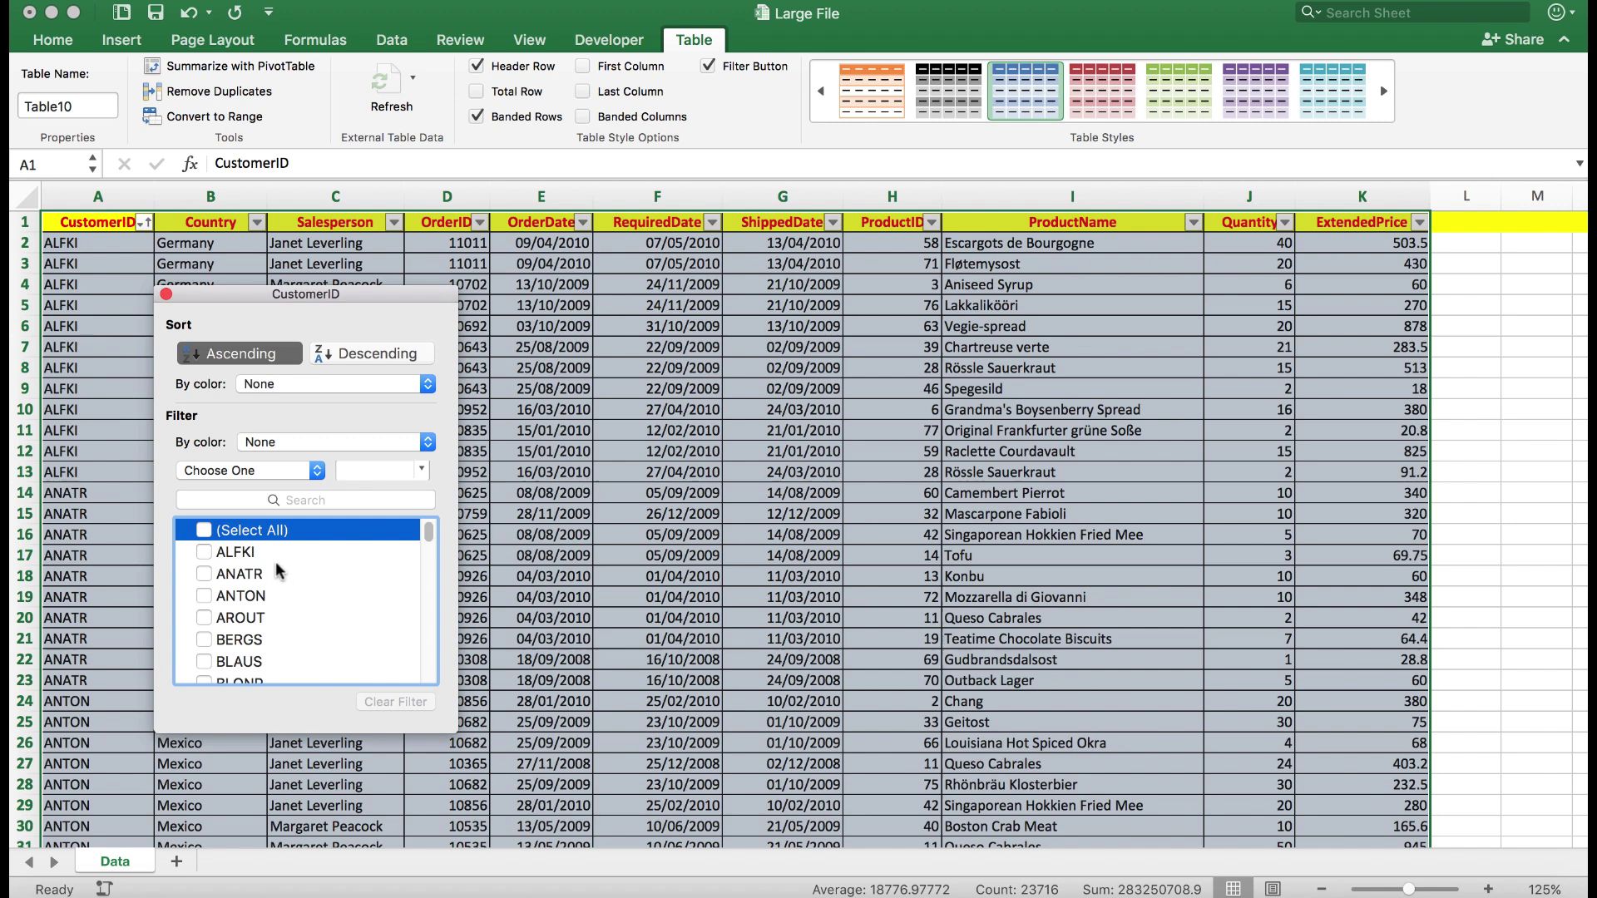
left_click(204, 597)
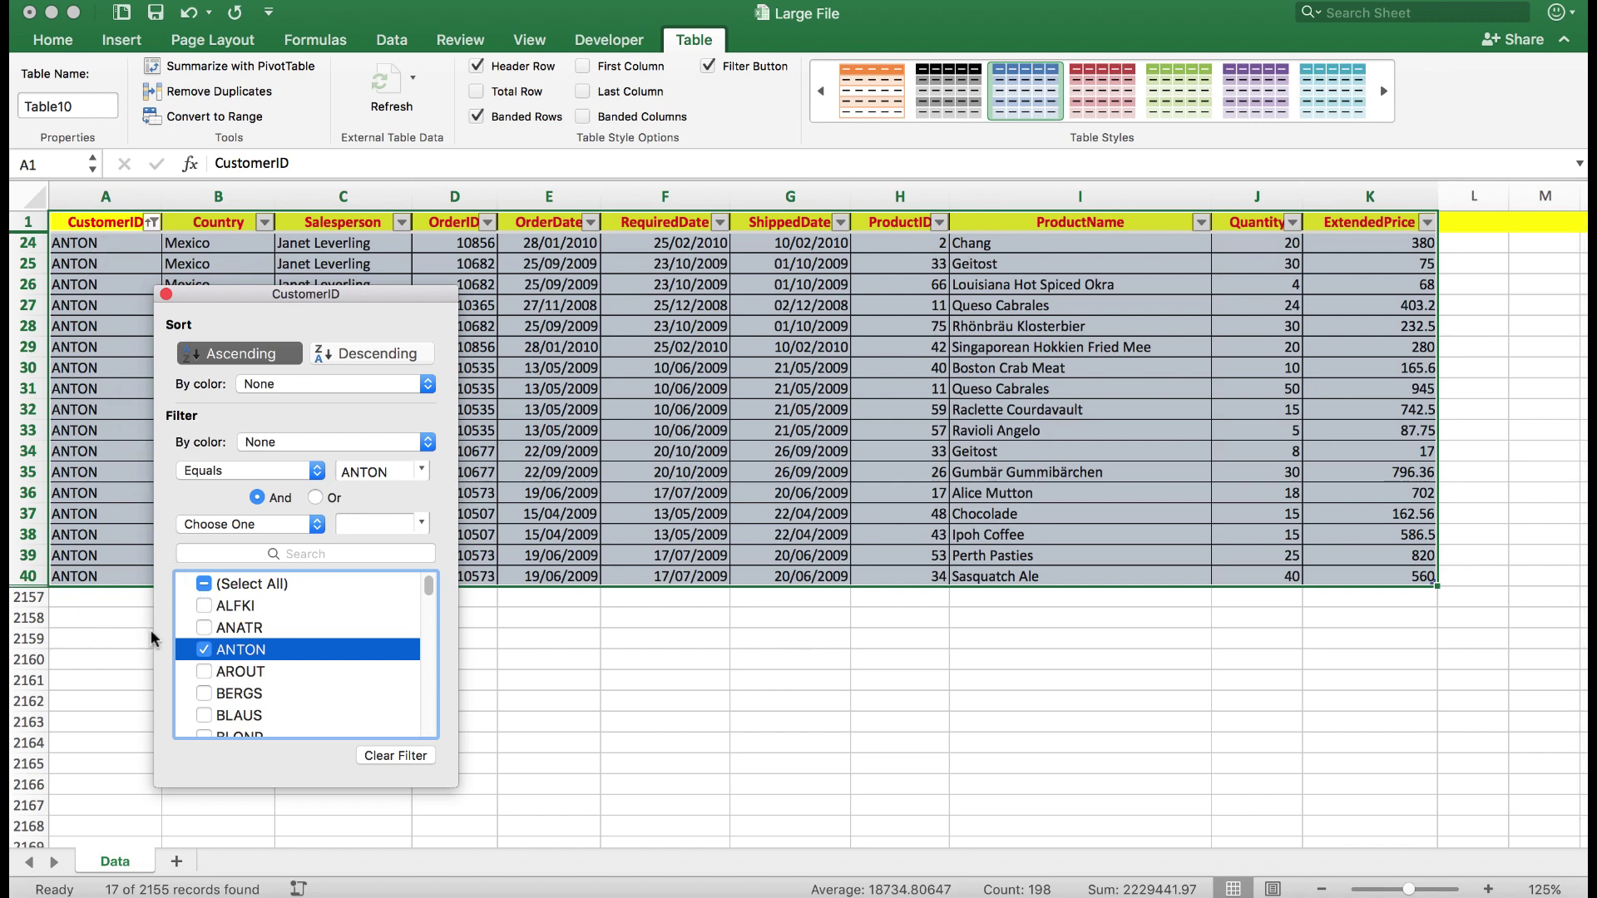
left_click(204, 629)
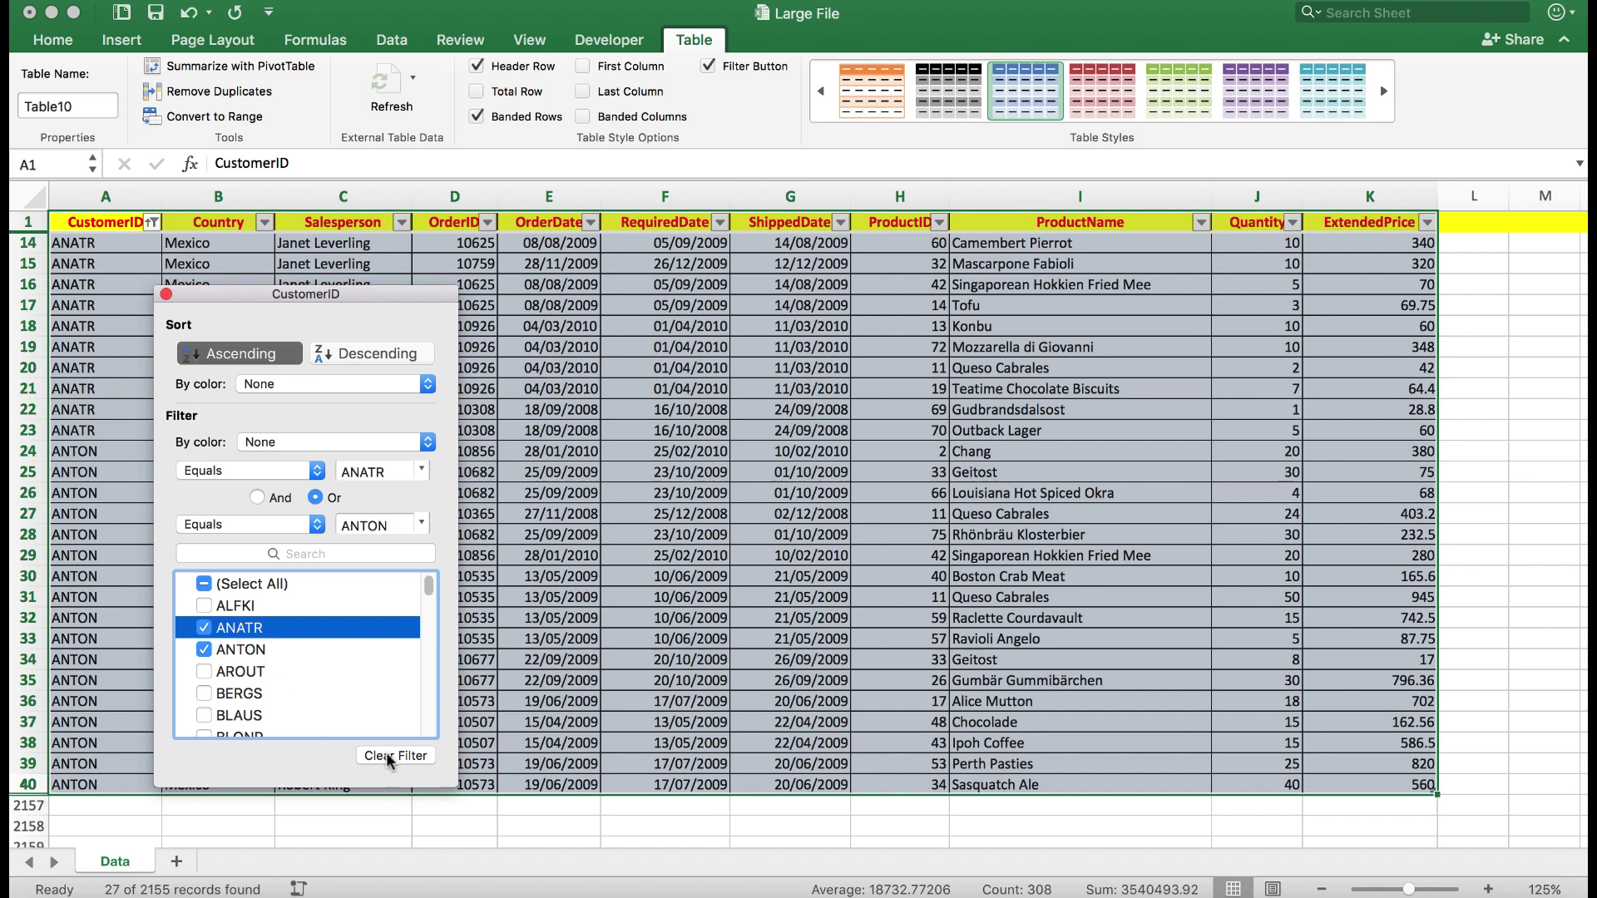
left_click(388, 757)
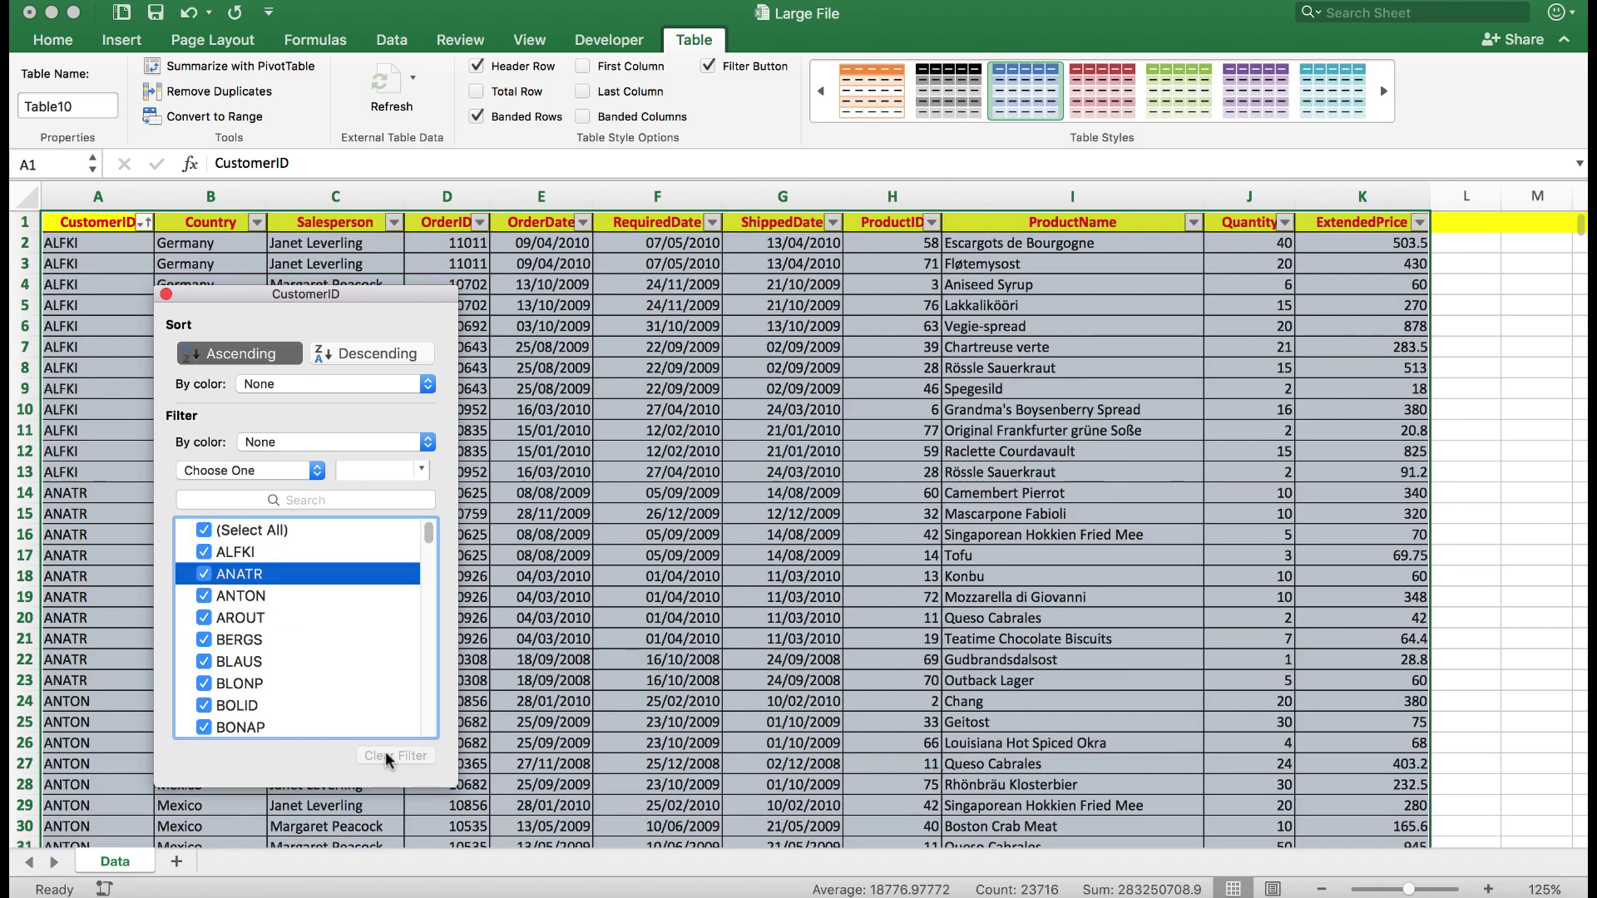
In the Sort dialog, set levels CustomerID A to Z, Country A to Z, OrderID smallest to largest
left_click(165, 295)
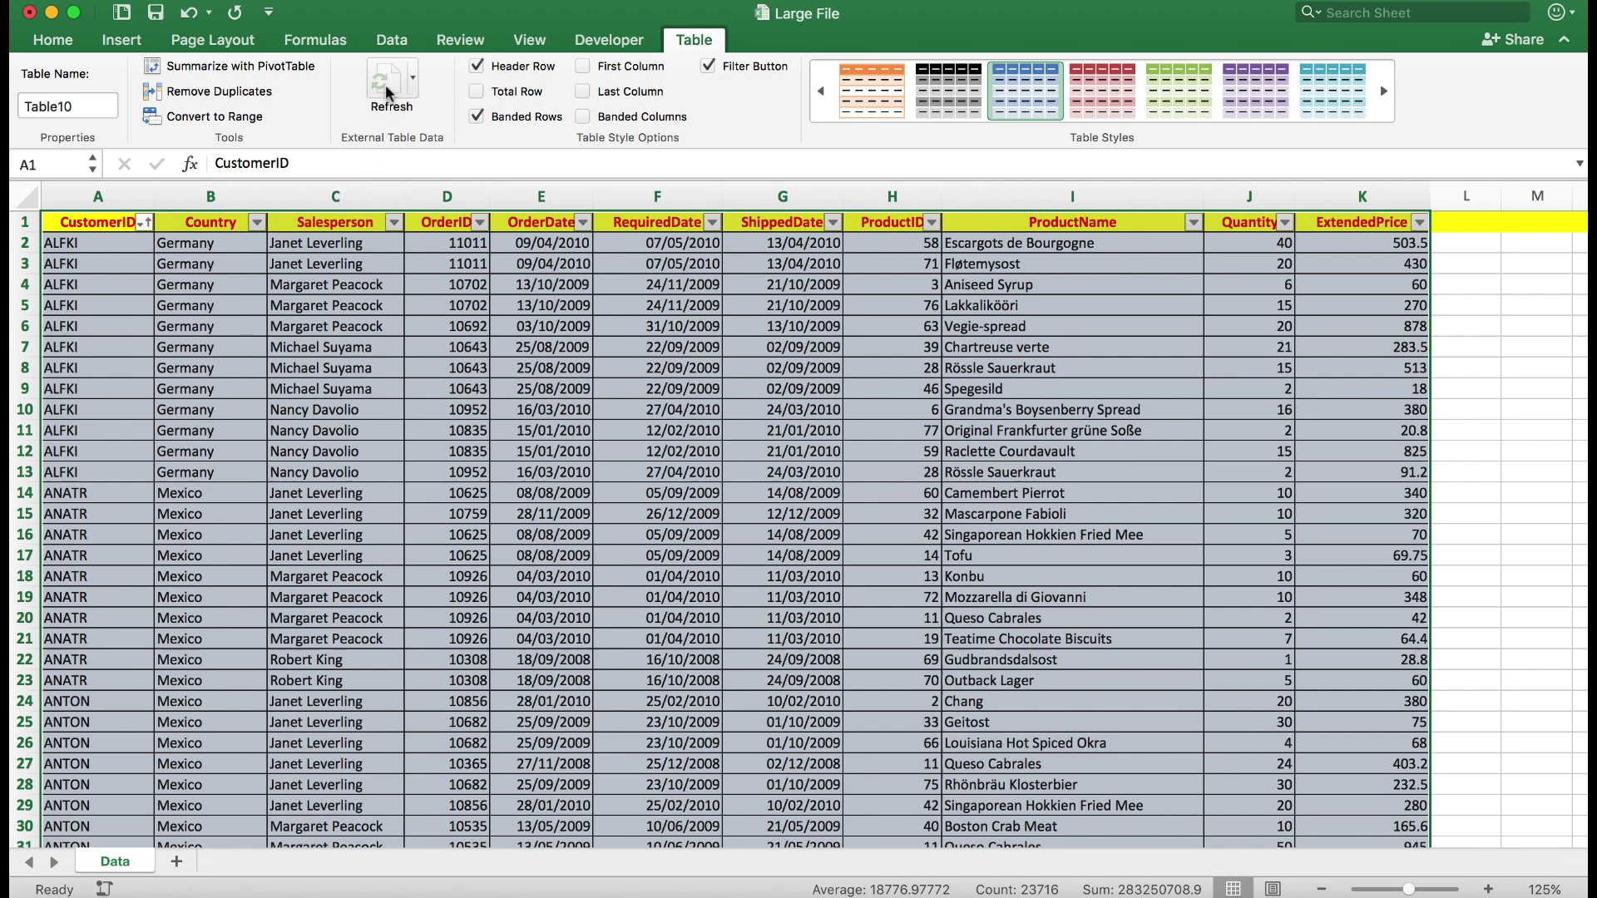
left_click(390, 42)
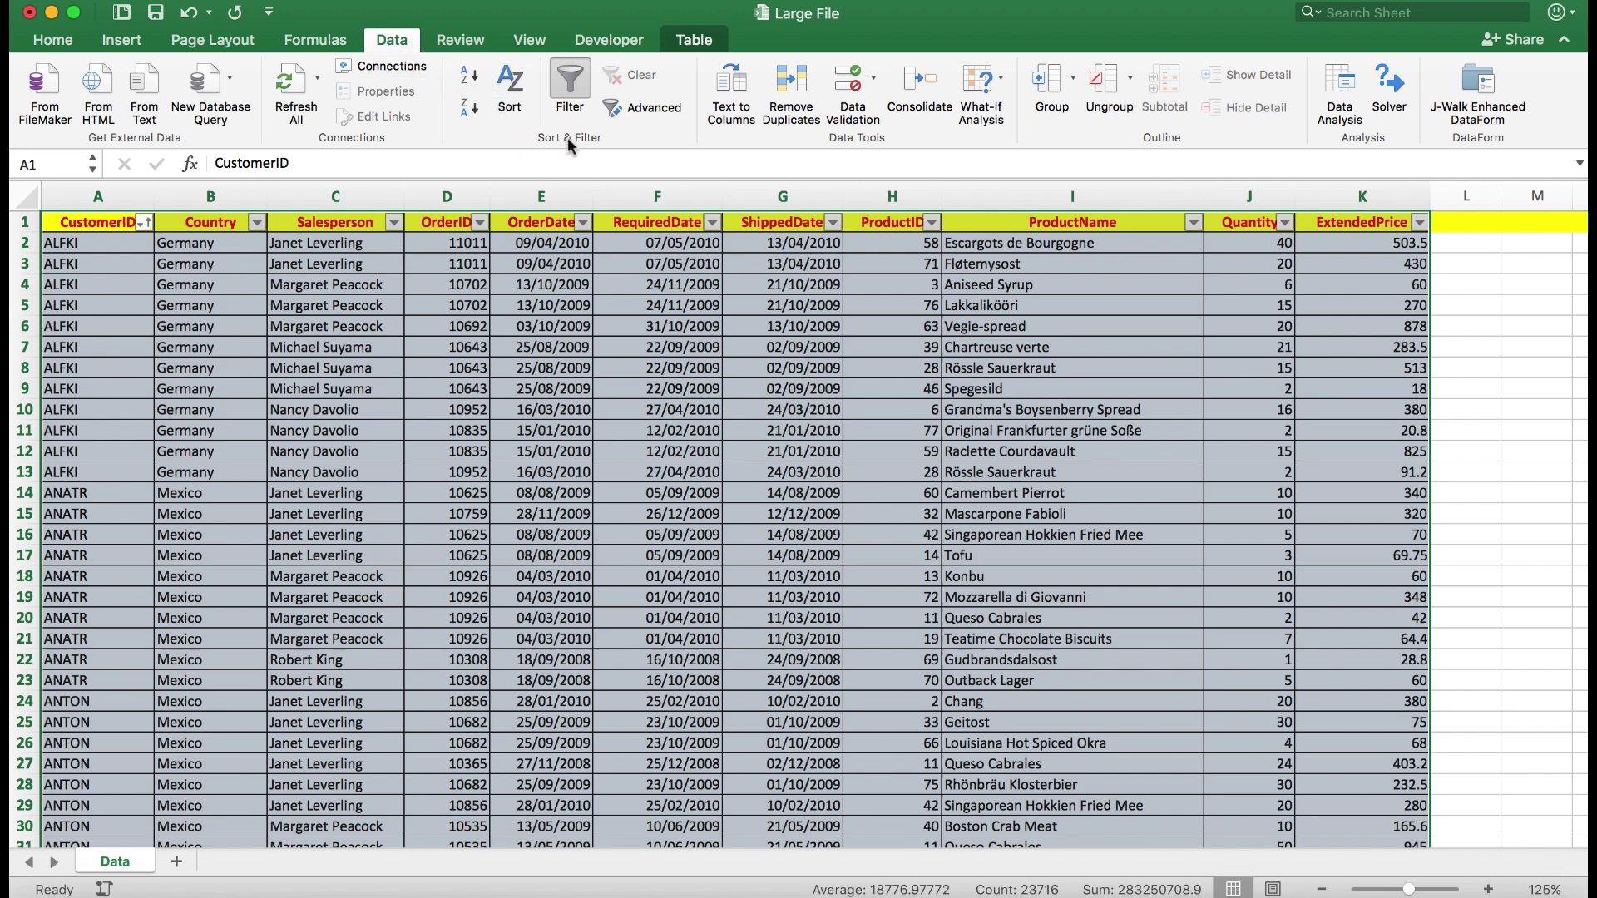
left_click(508, 81)
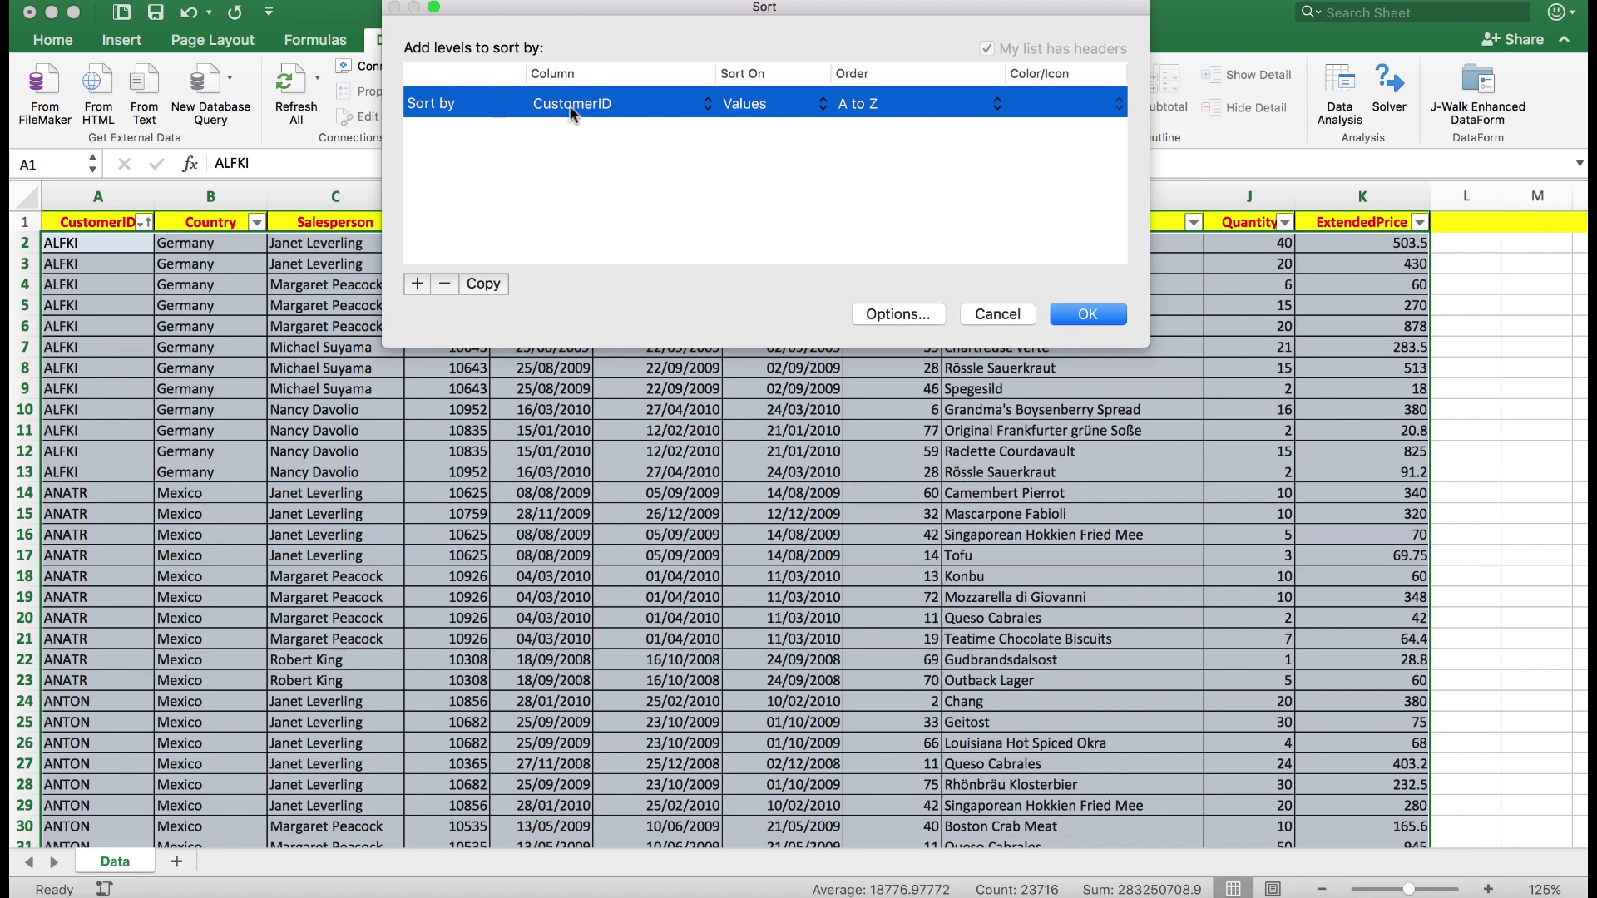
left_click(418, 284)
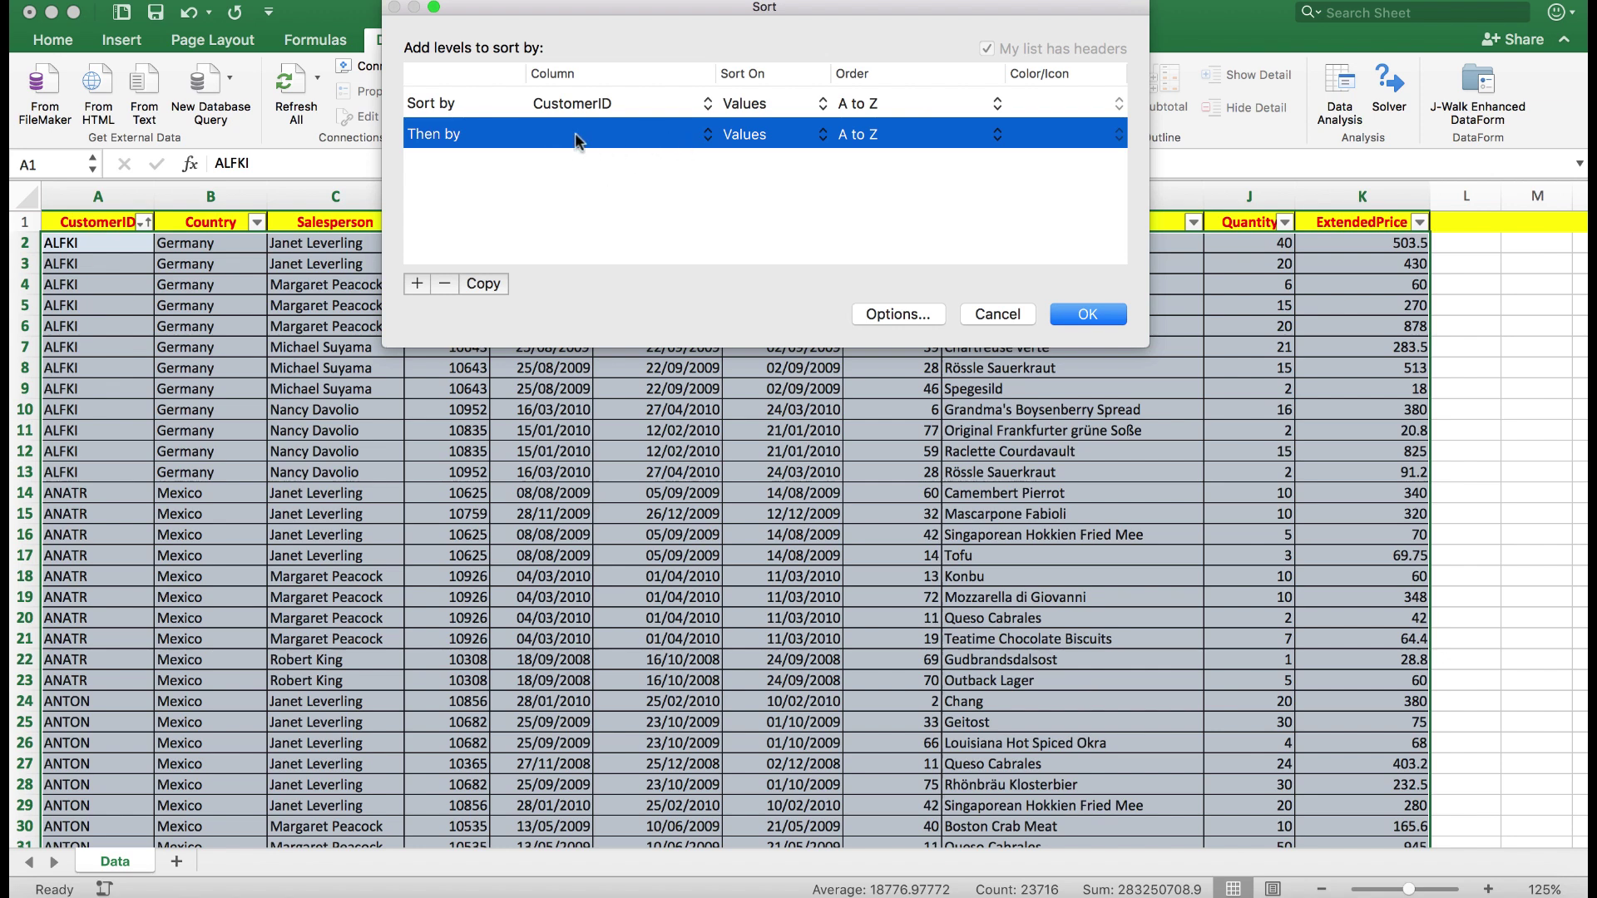
left_click(707, 140)
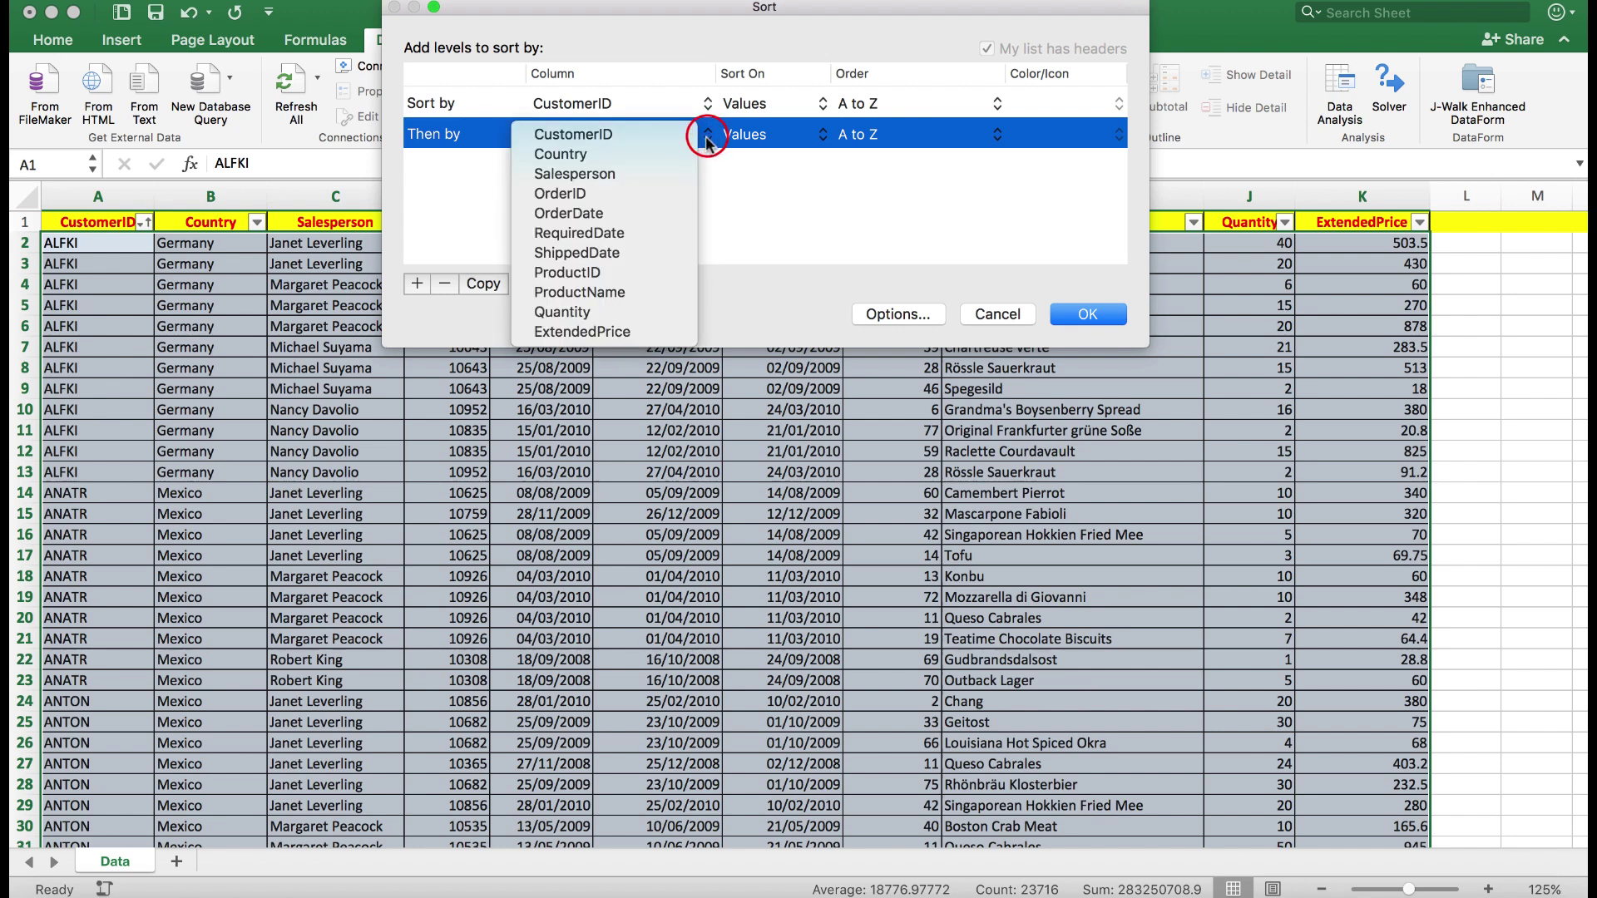
left_click(585, 155)
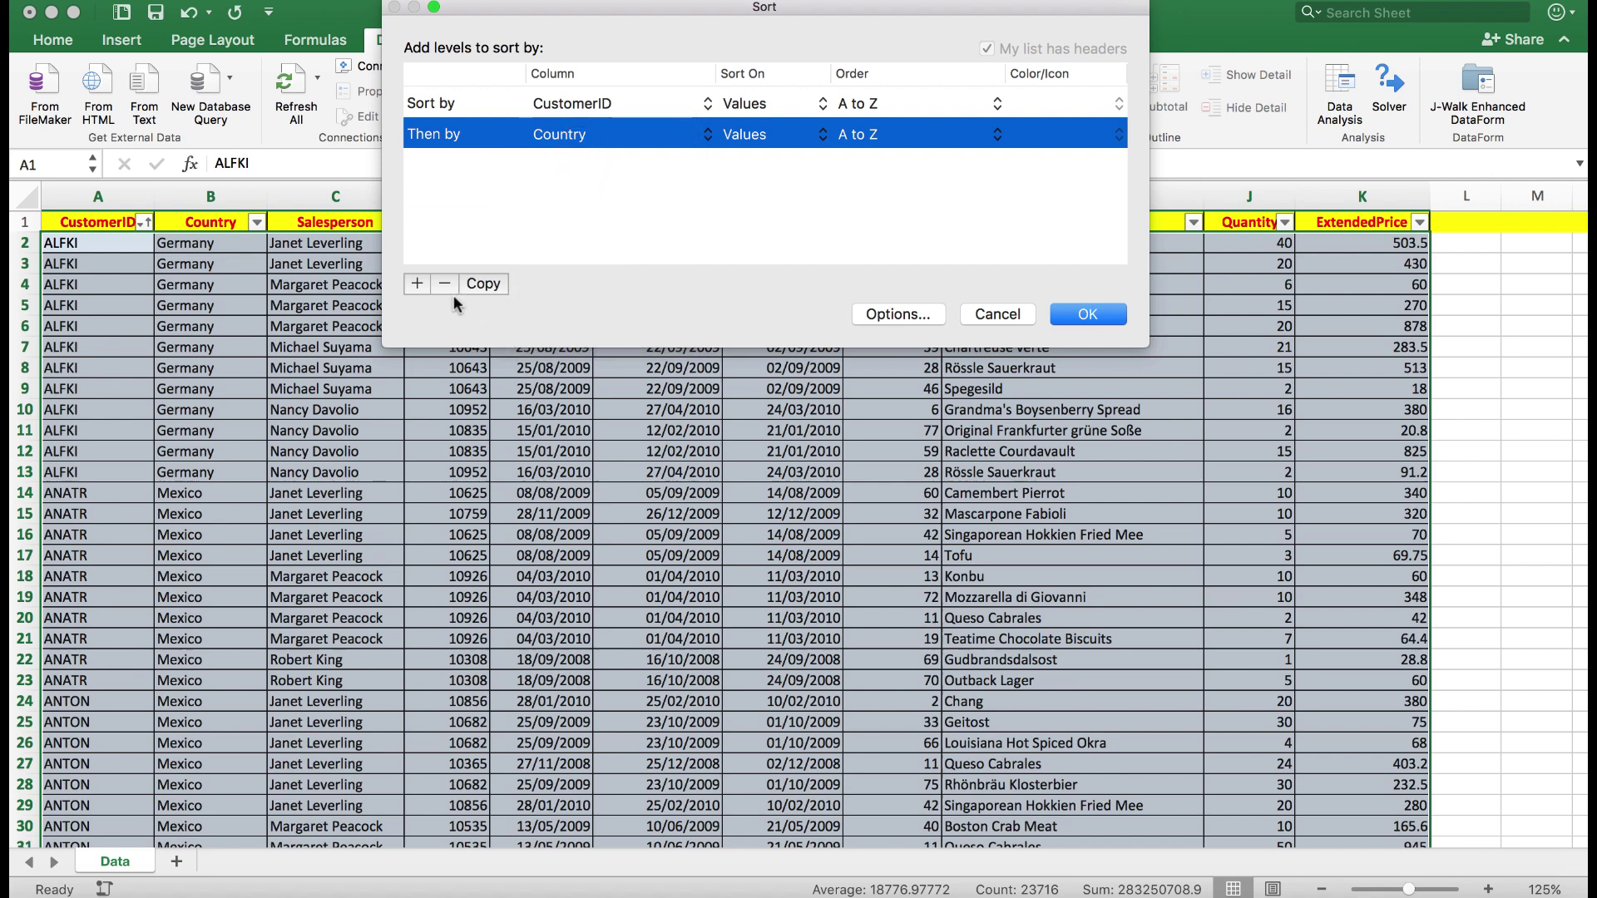
left_click(416, 283)
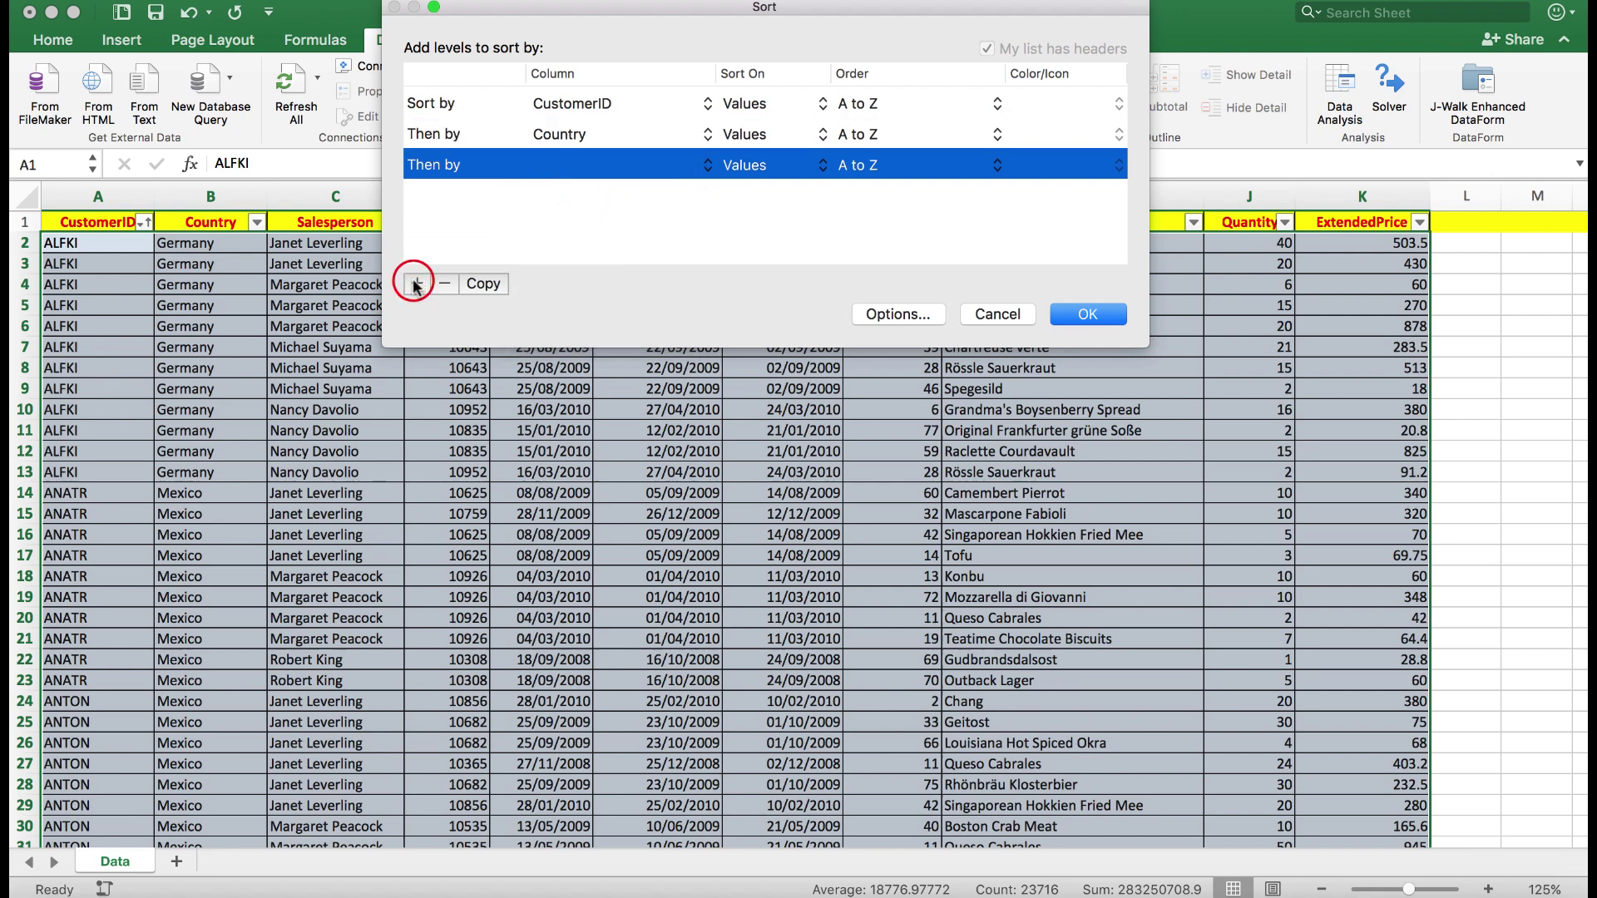
left_click(708, 163)
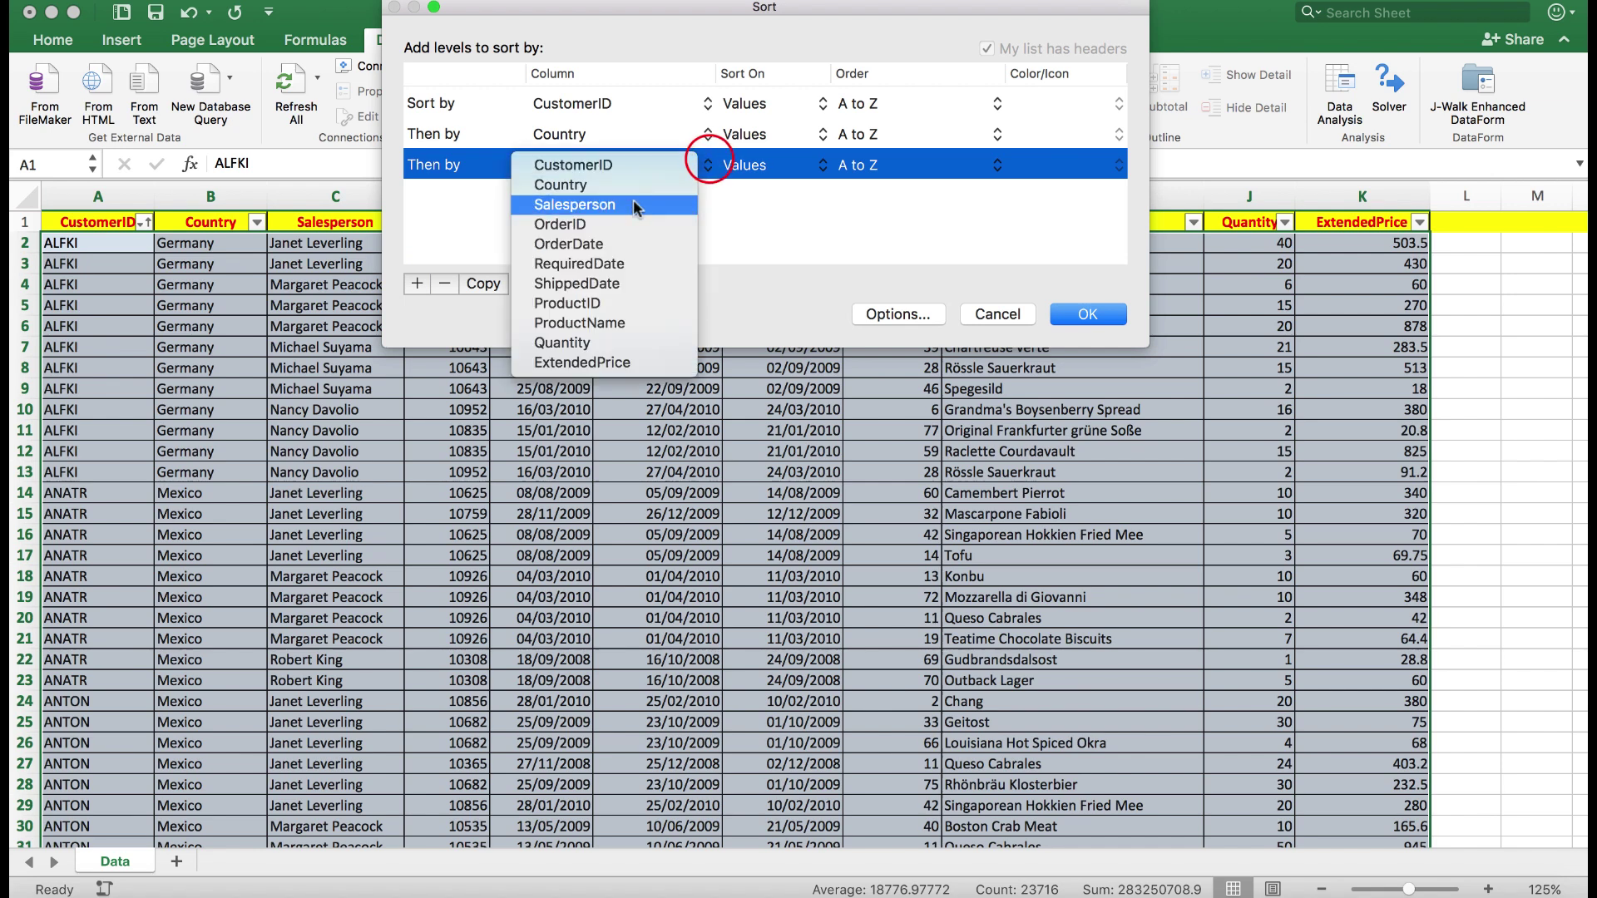
left_click(608, 224)
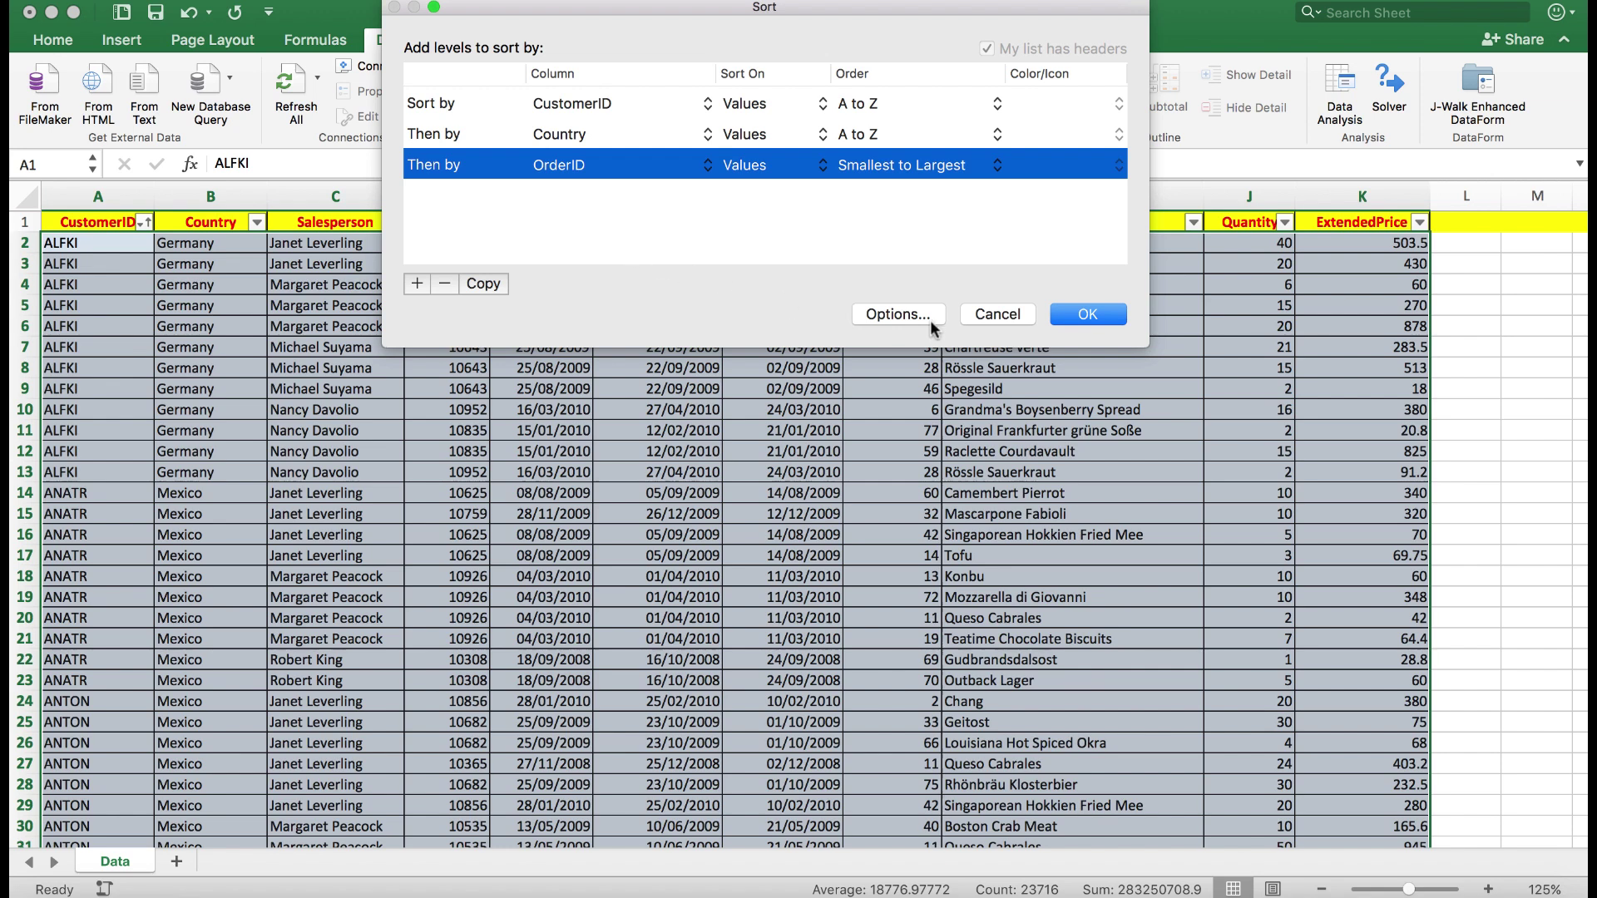
Apply the CustomerID, Country, OrderID sort so each customer's orders list by order number
left_click(1079, 314)
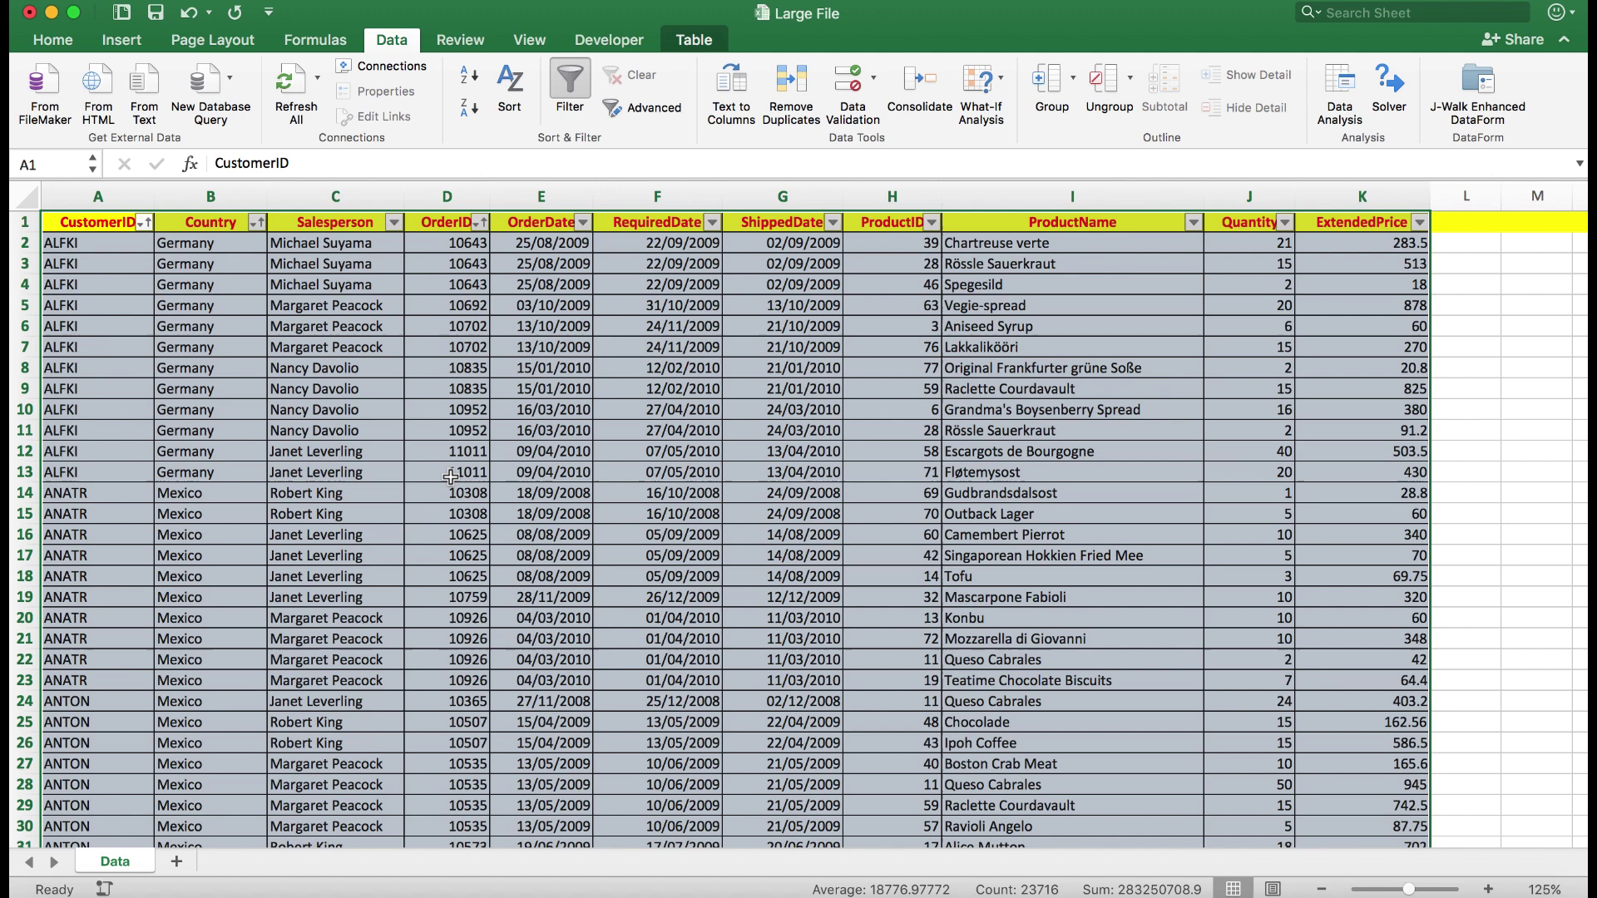
left_click(509, 81)
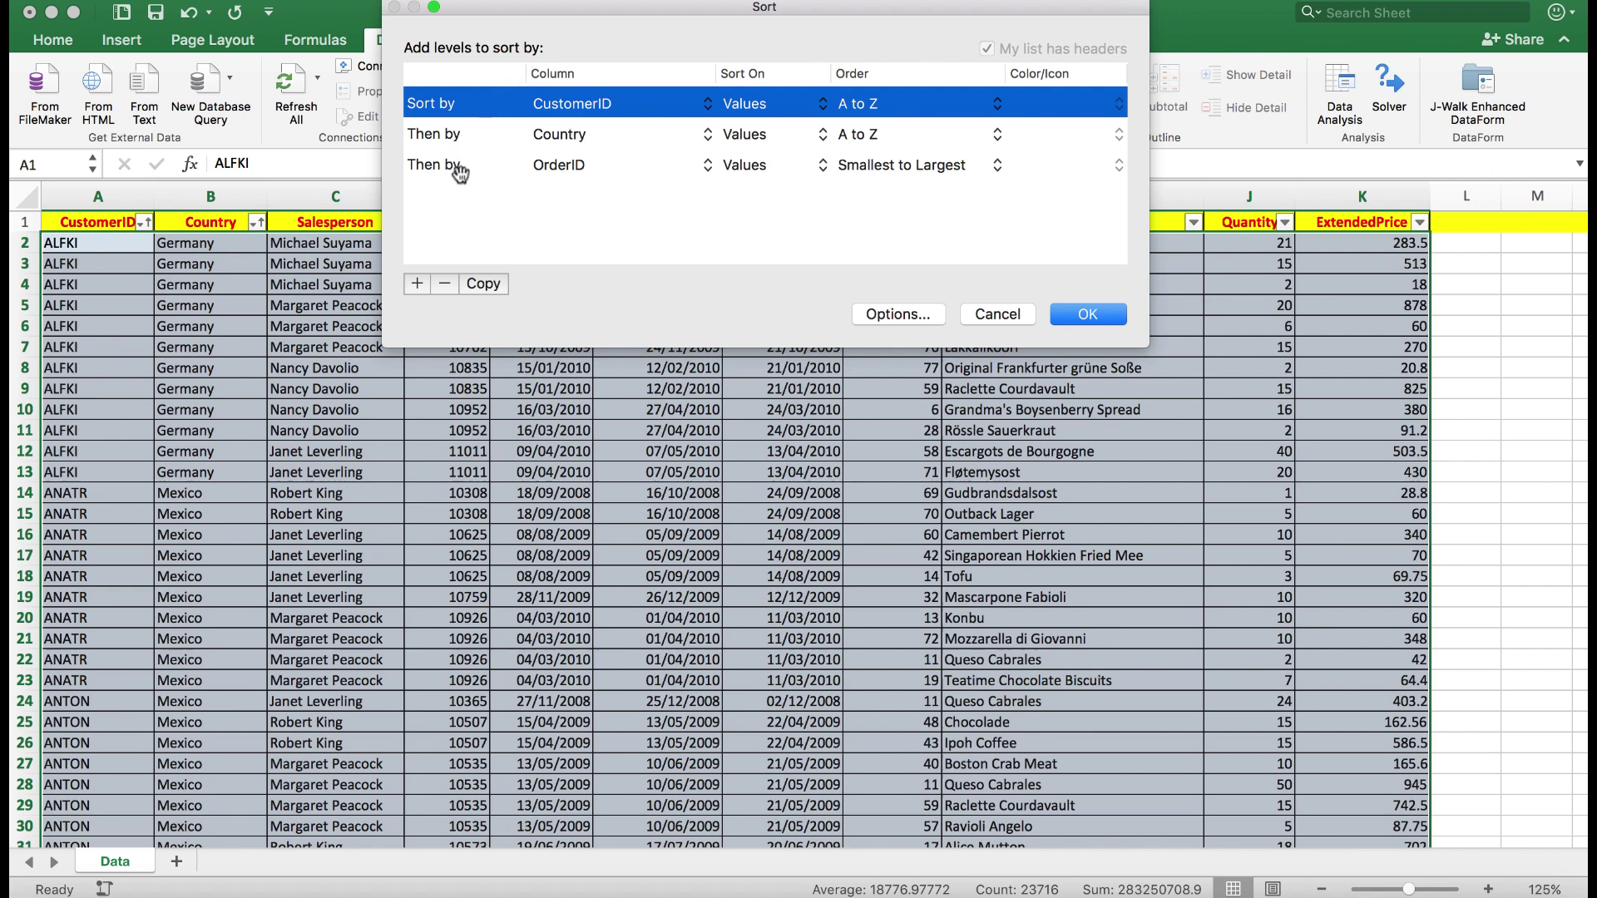
left_click(891, 317)
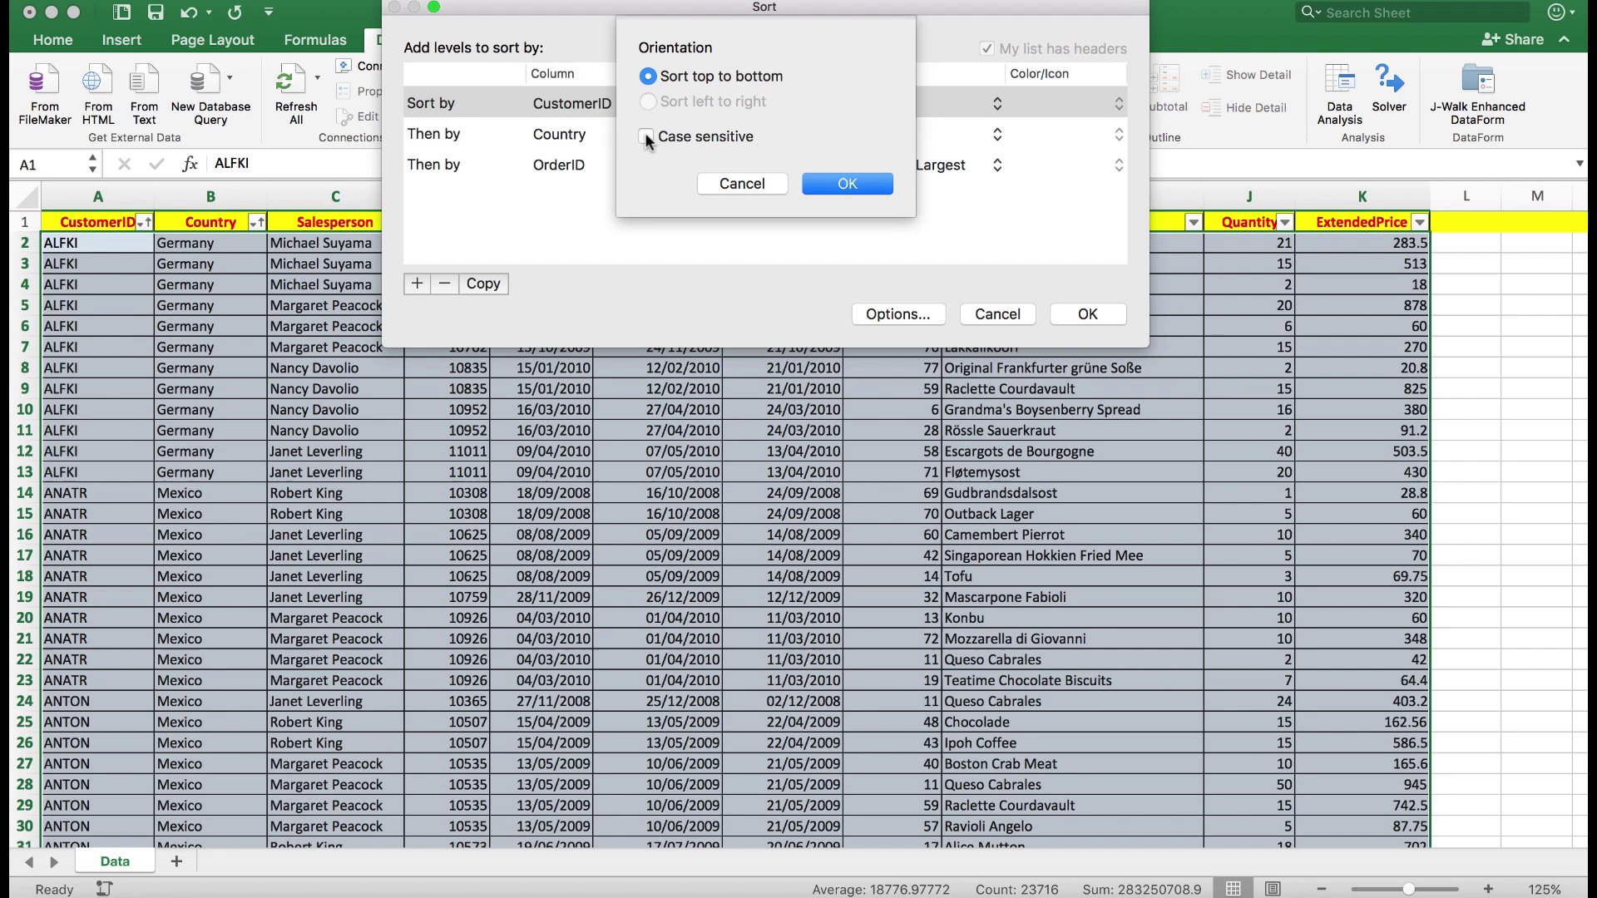
left_click(747, 183)
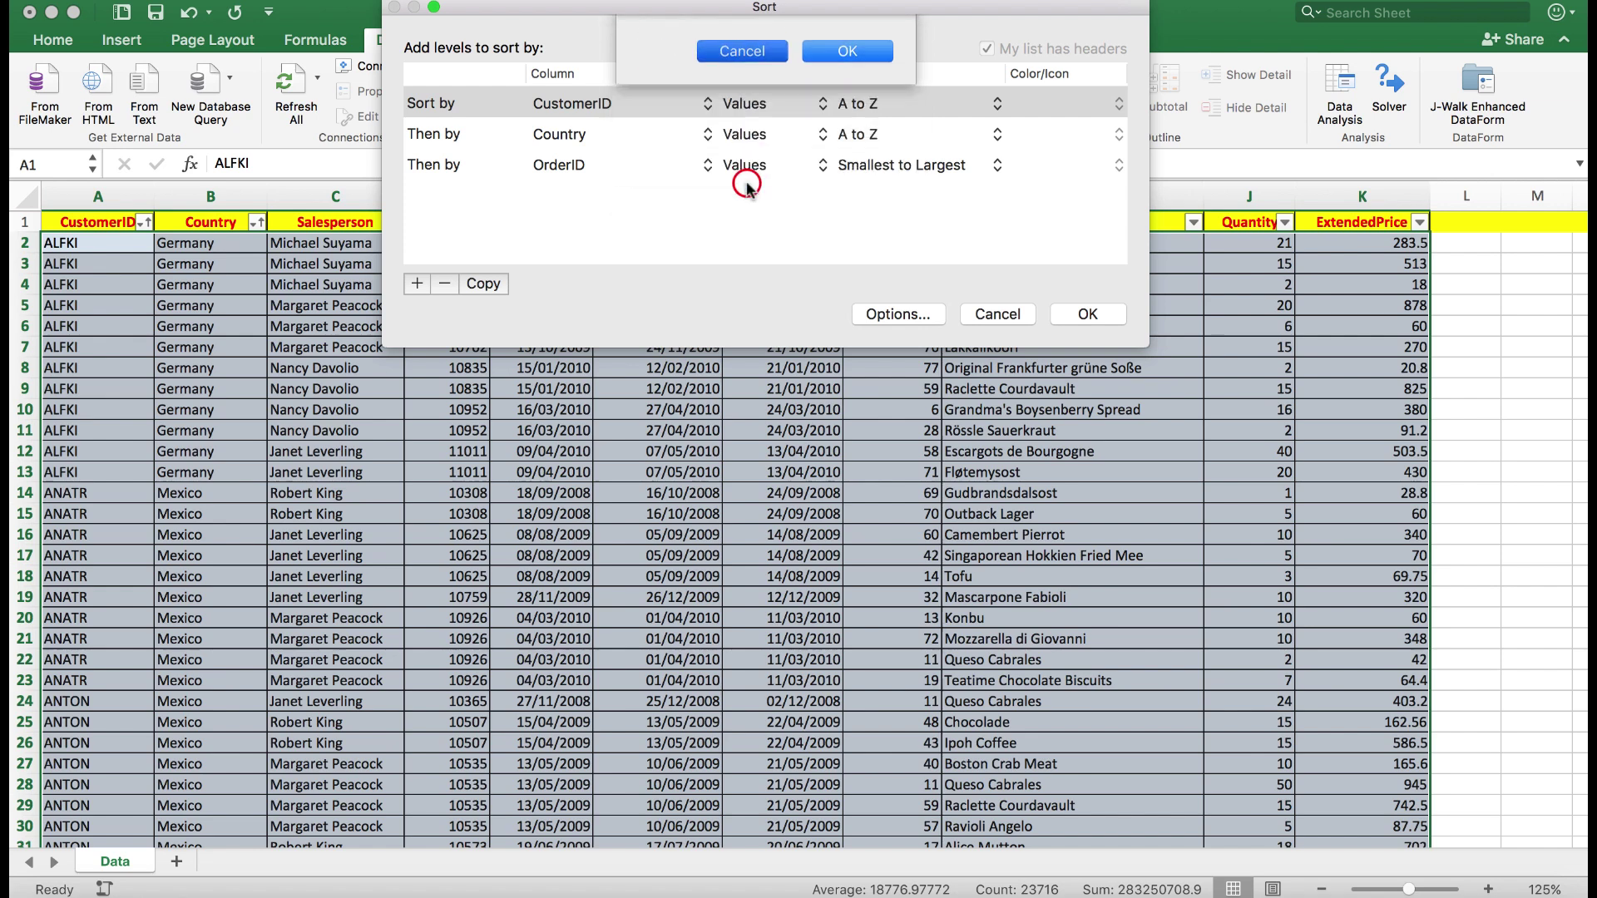
left_click(1079, 316)
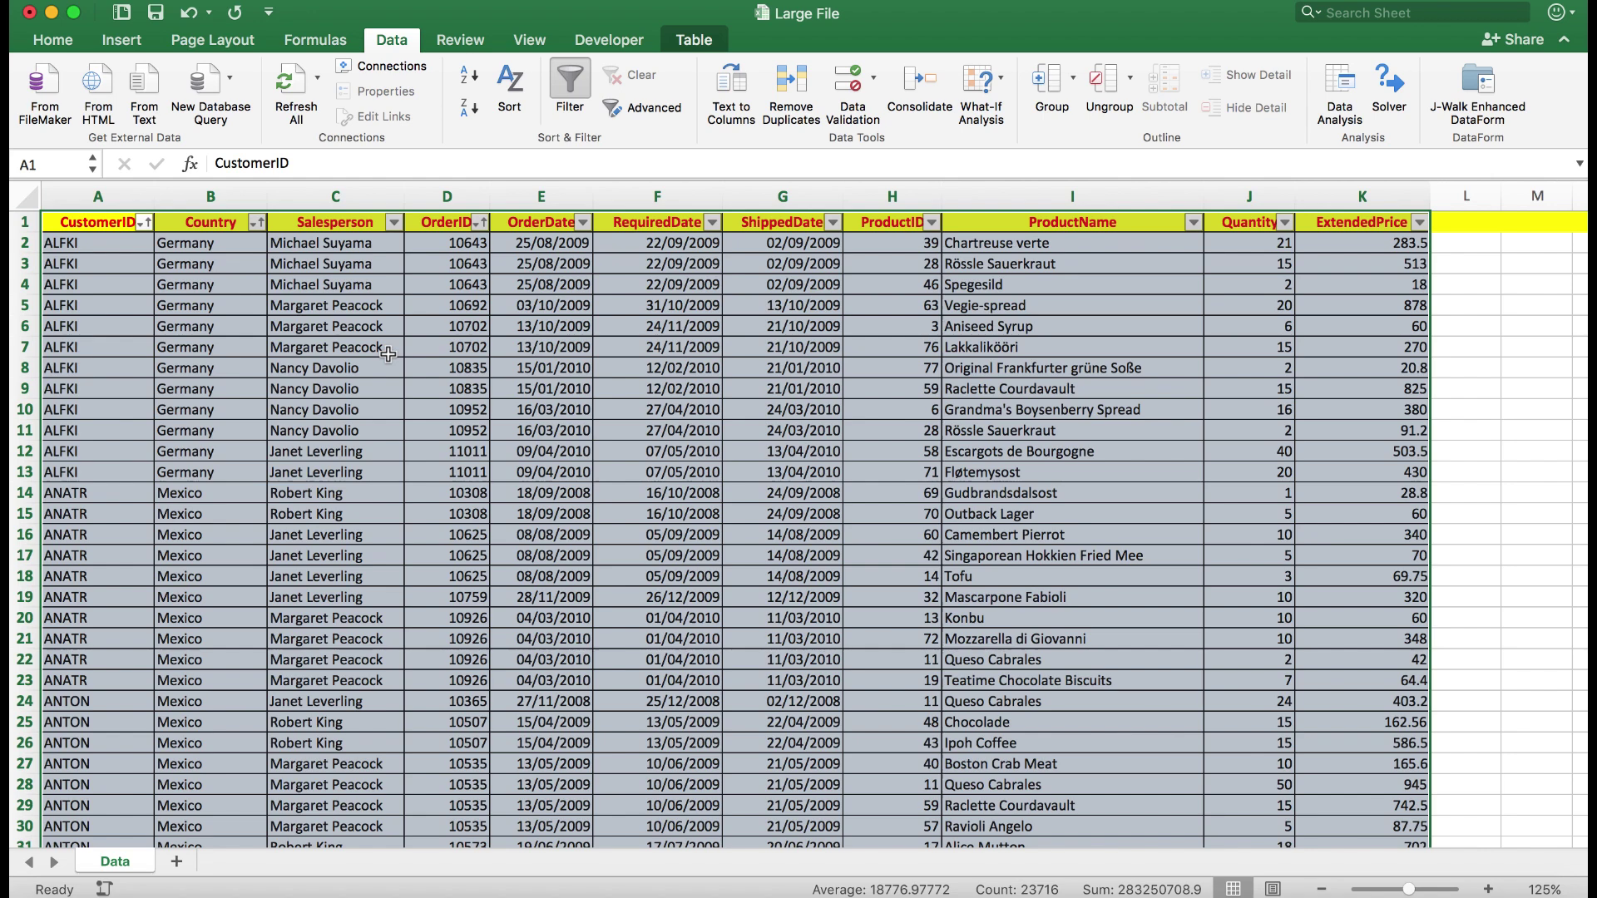
left_click(358, 312)
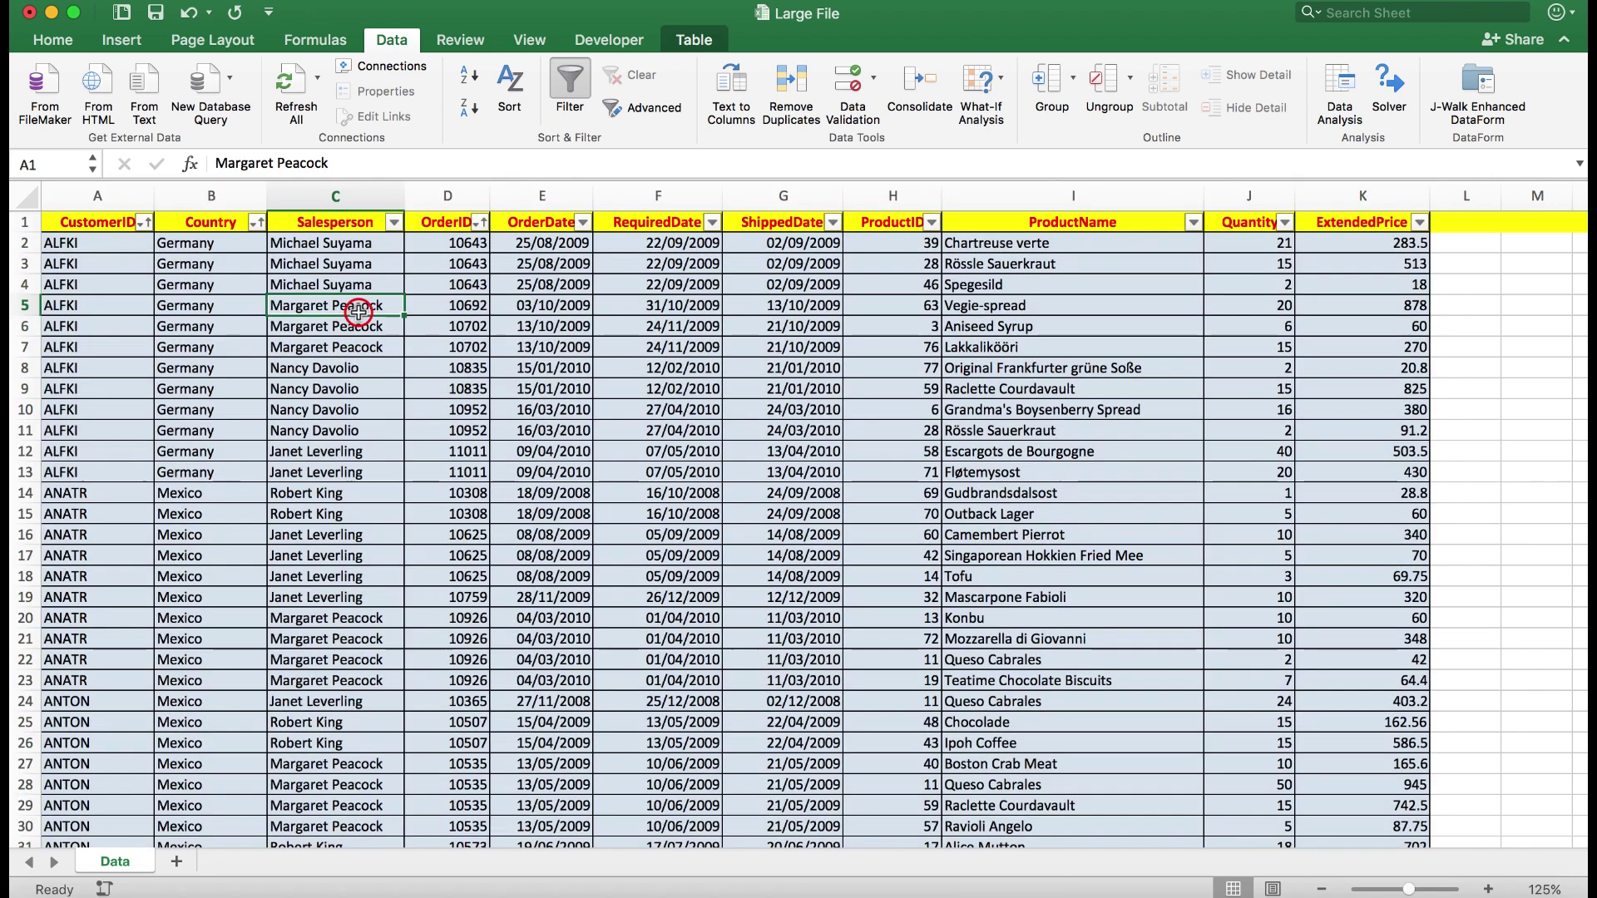
left_click(694, 41)
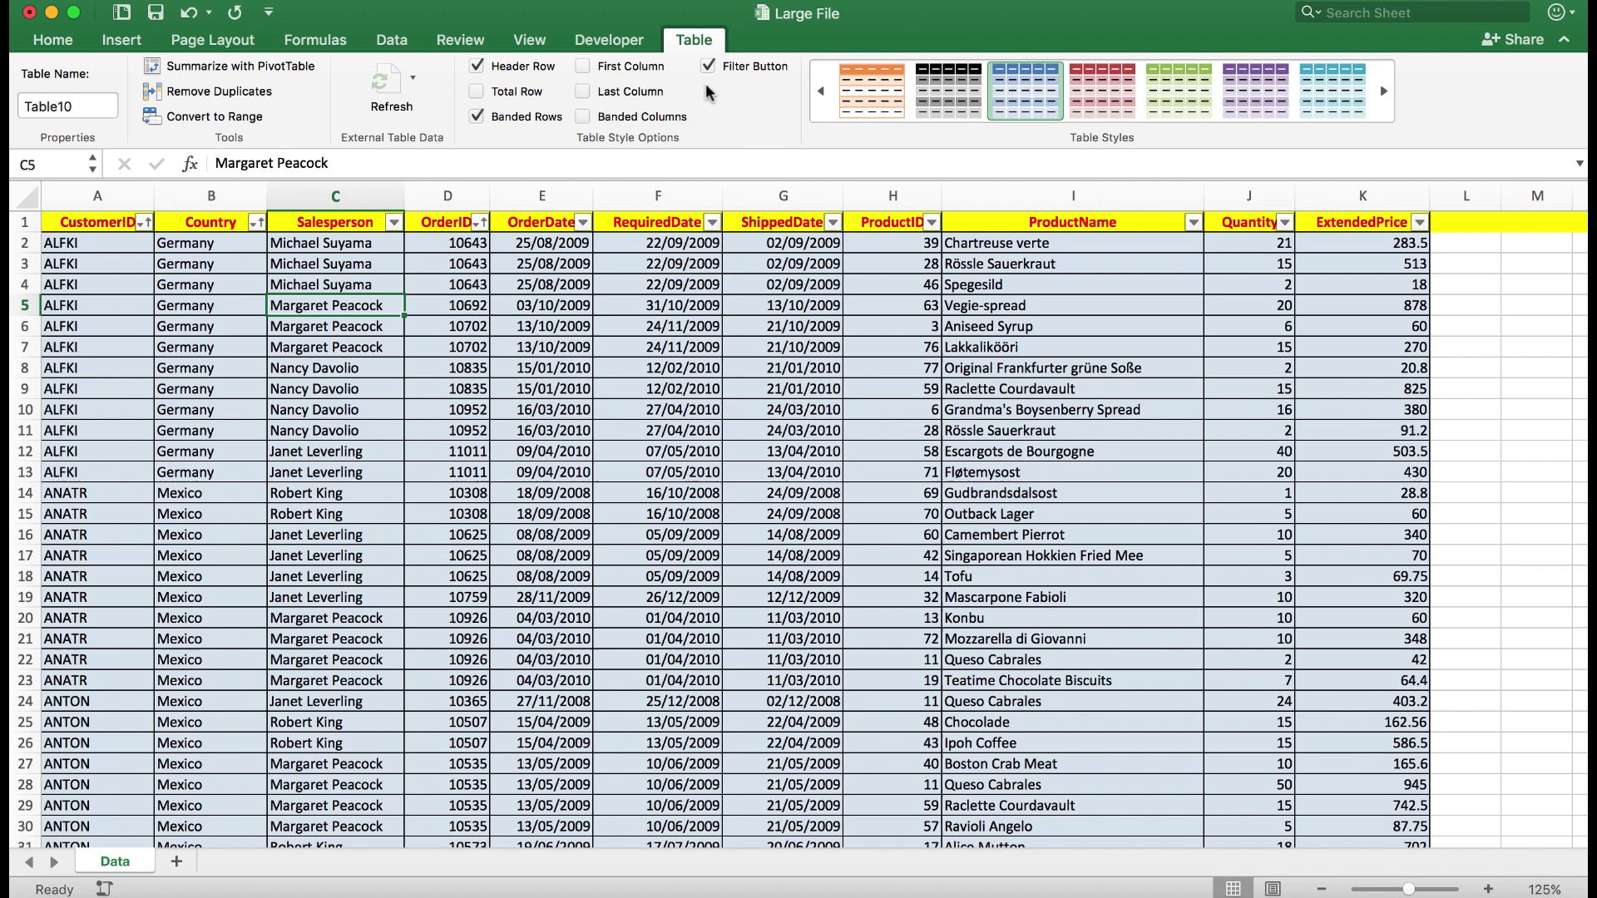
left_click(708, 66)
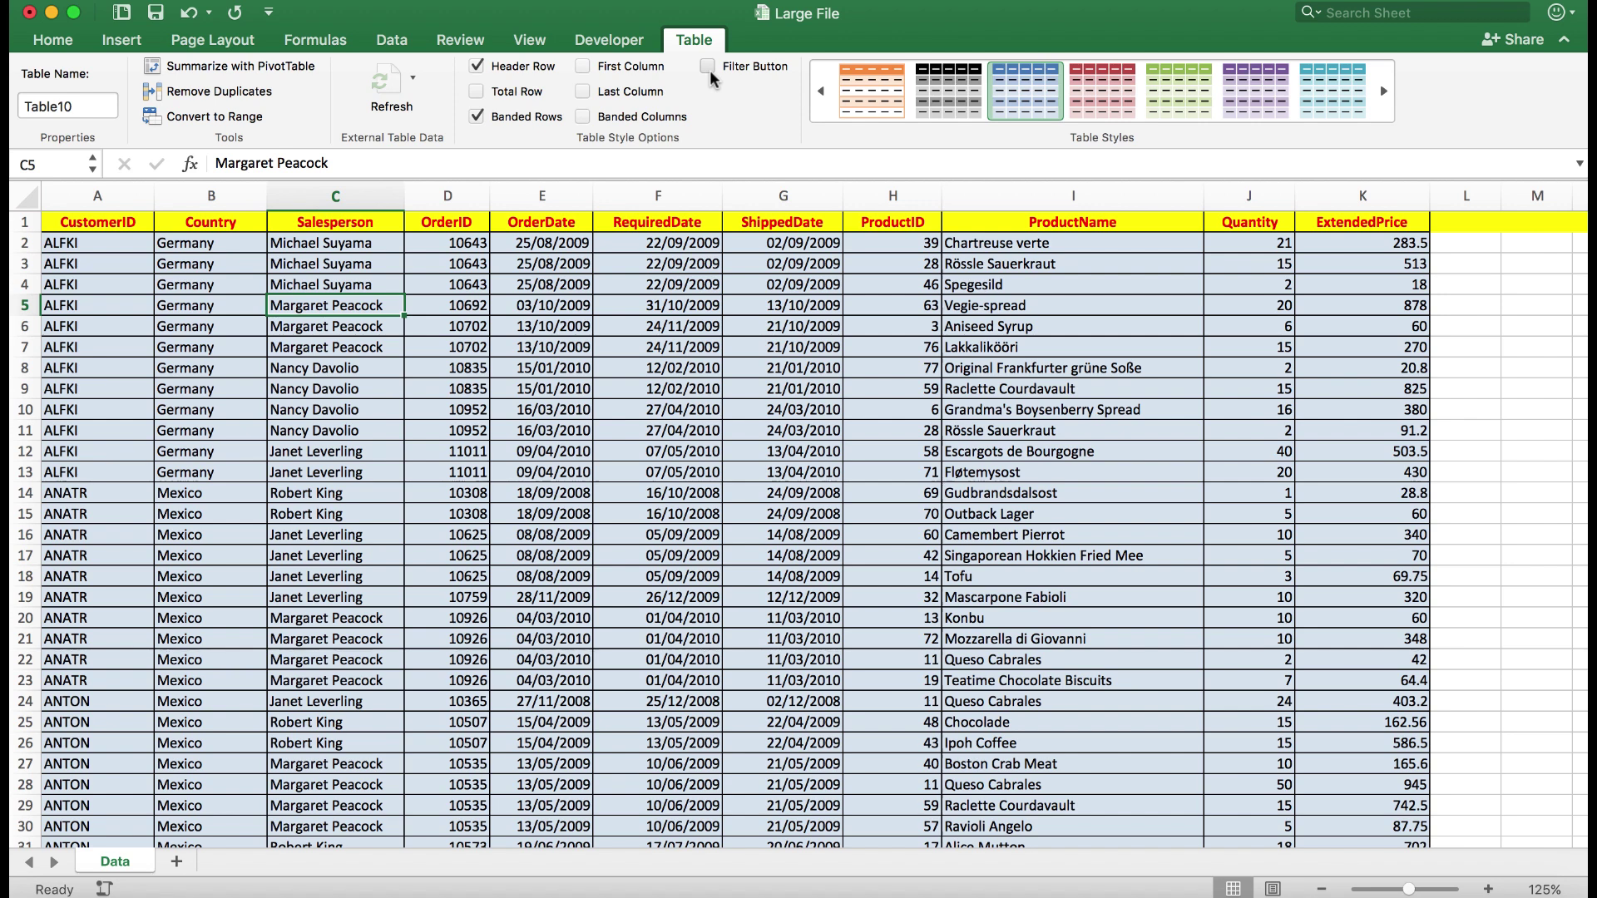
left_click(708, 67)
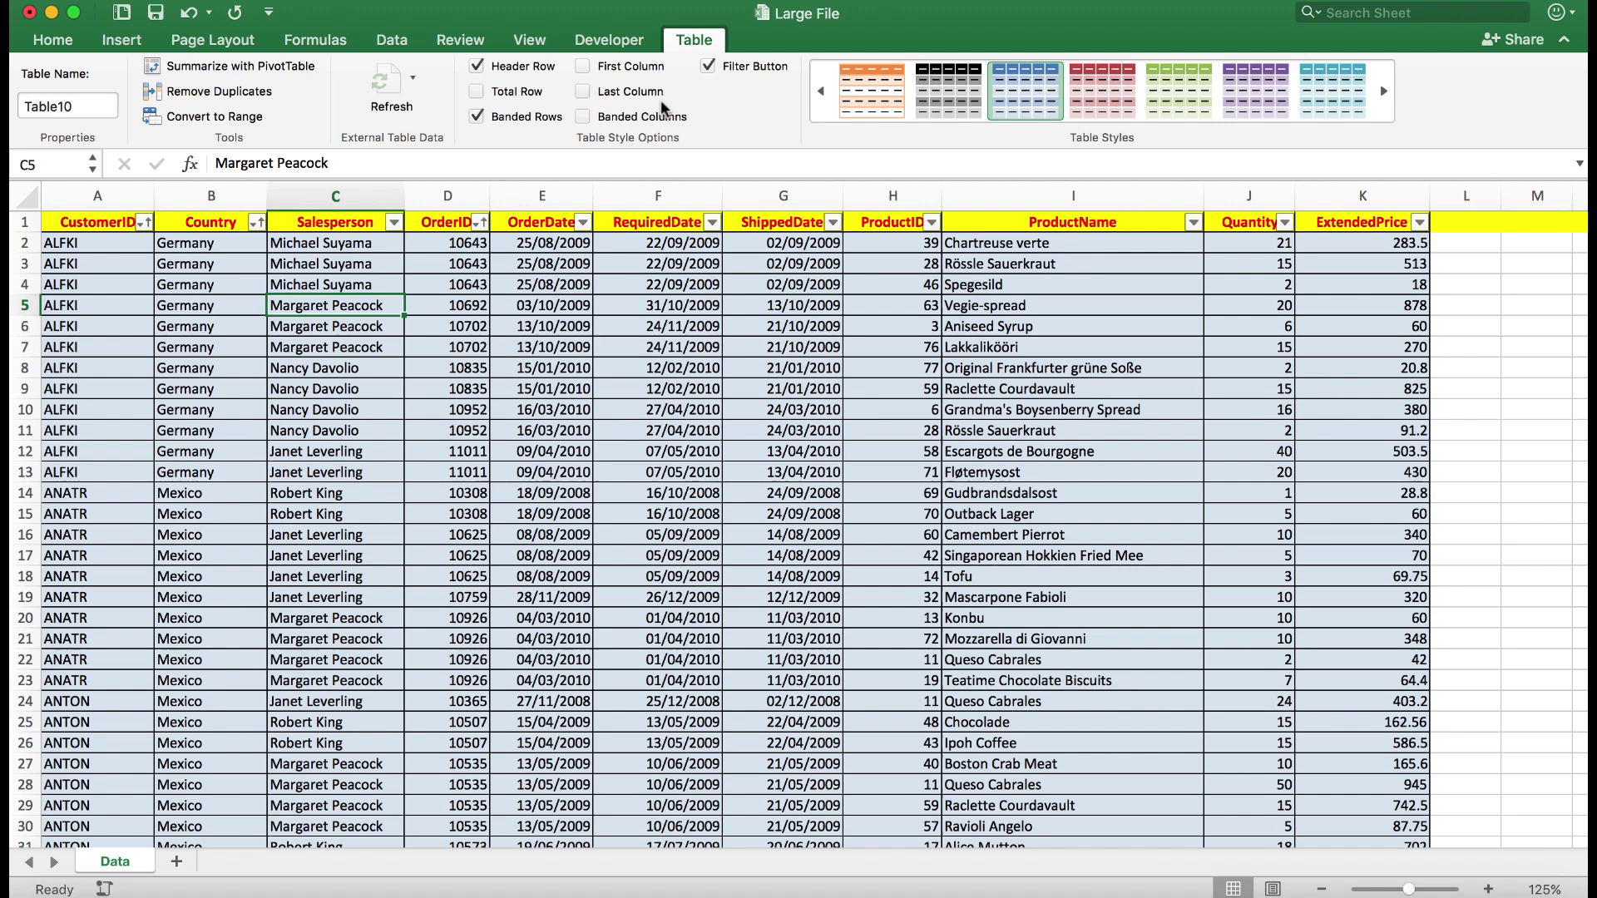
Convert Table10 back to a normal cell range, confirming the alert
left_click(394, 43)
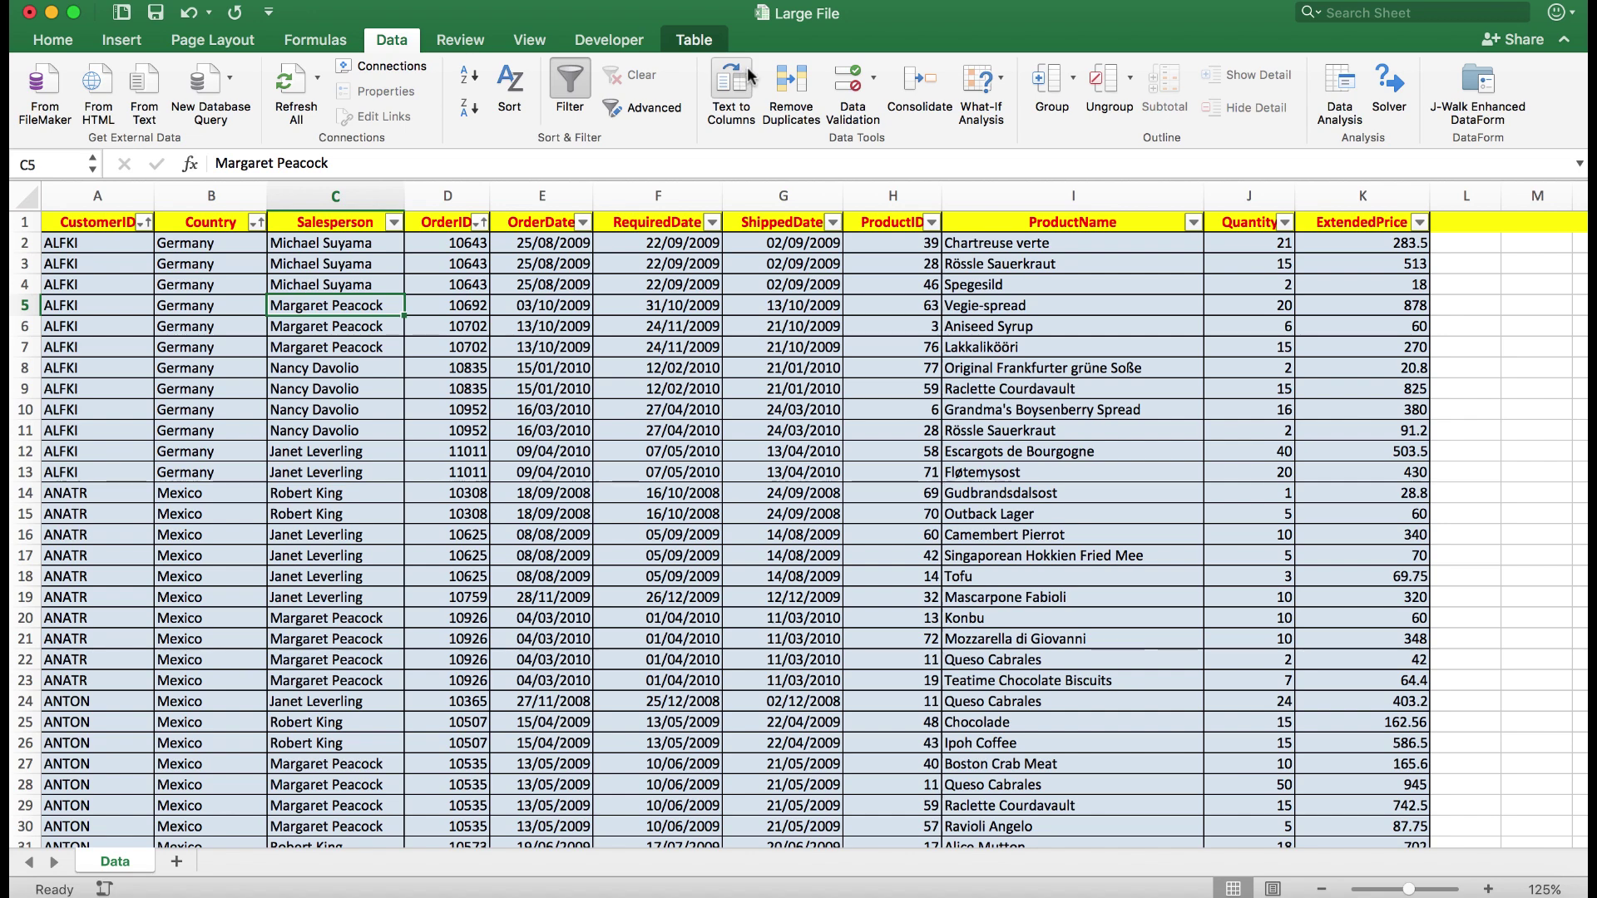
left_click(703, 46)
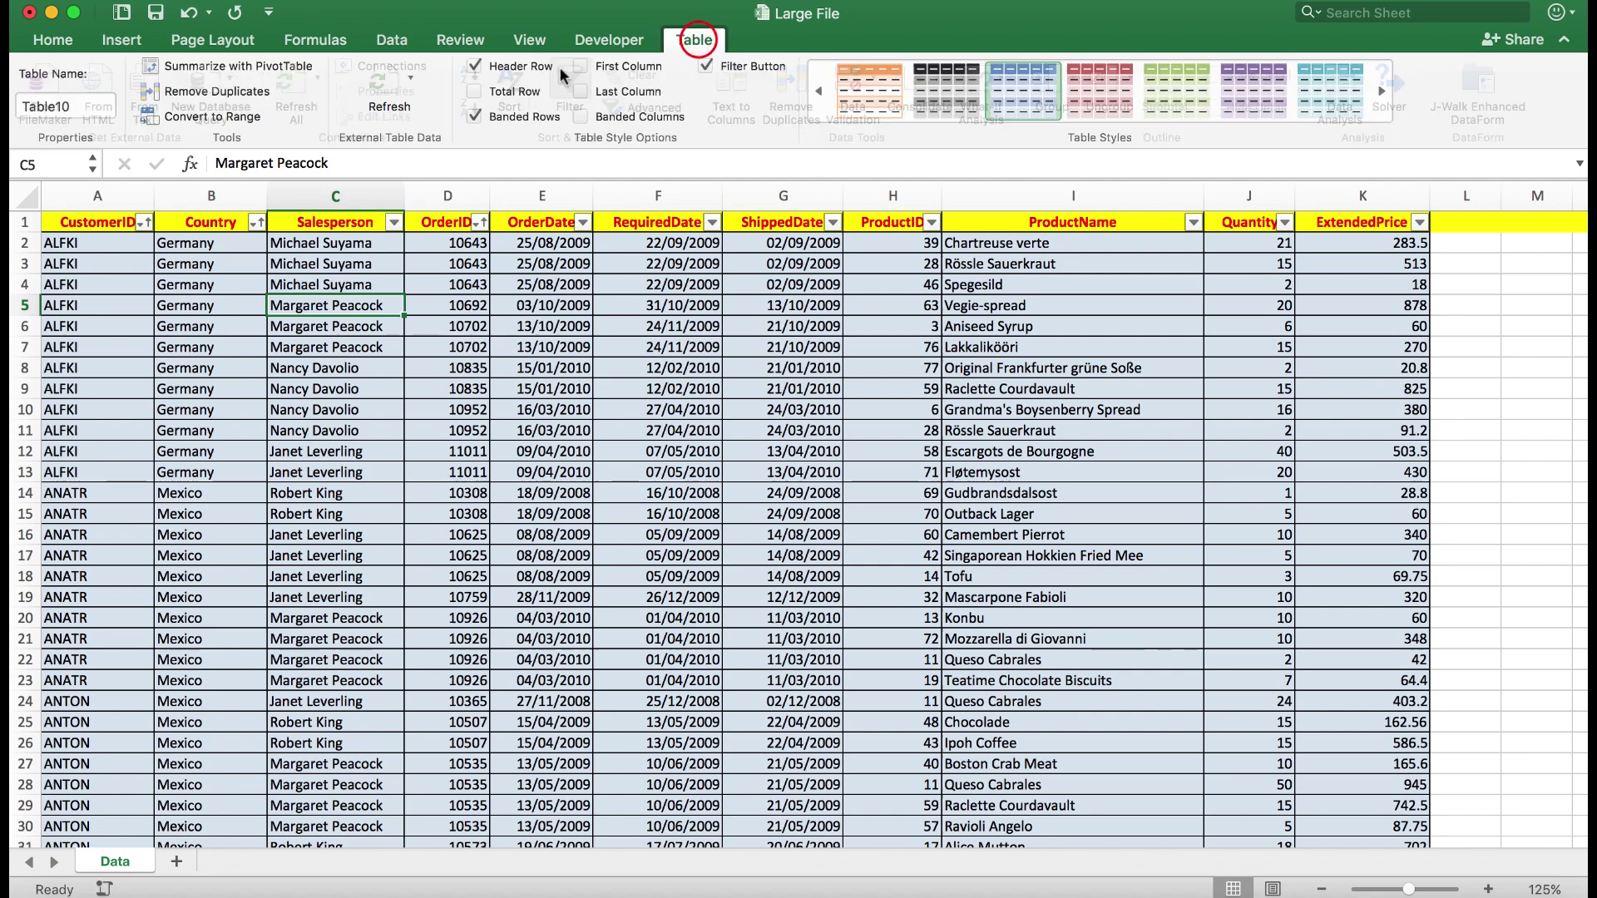
left_click(205, 117)
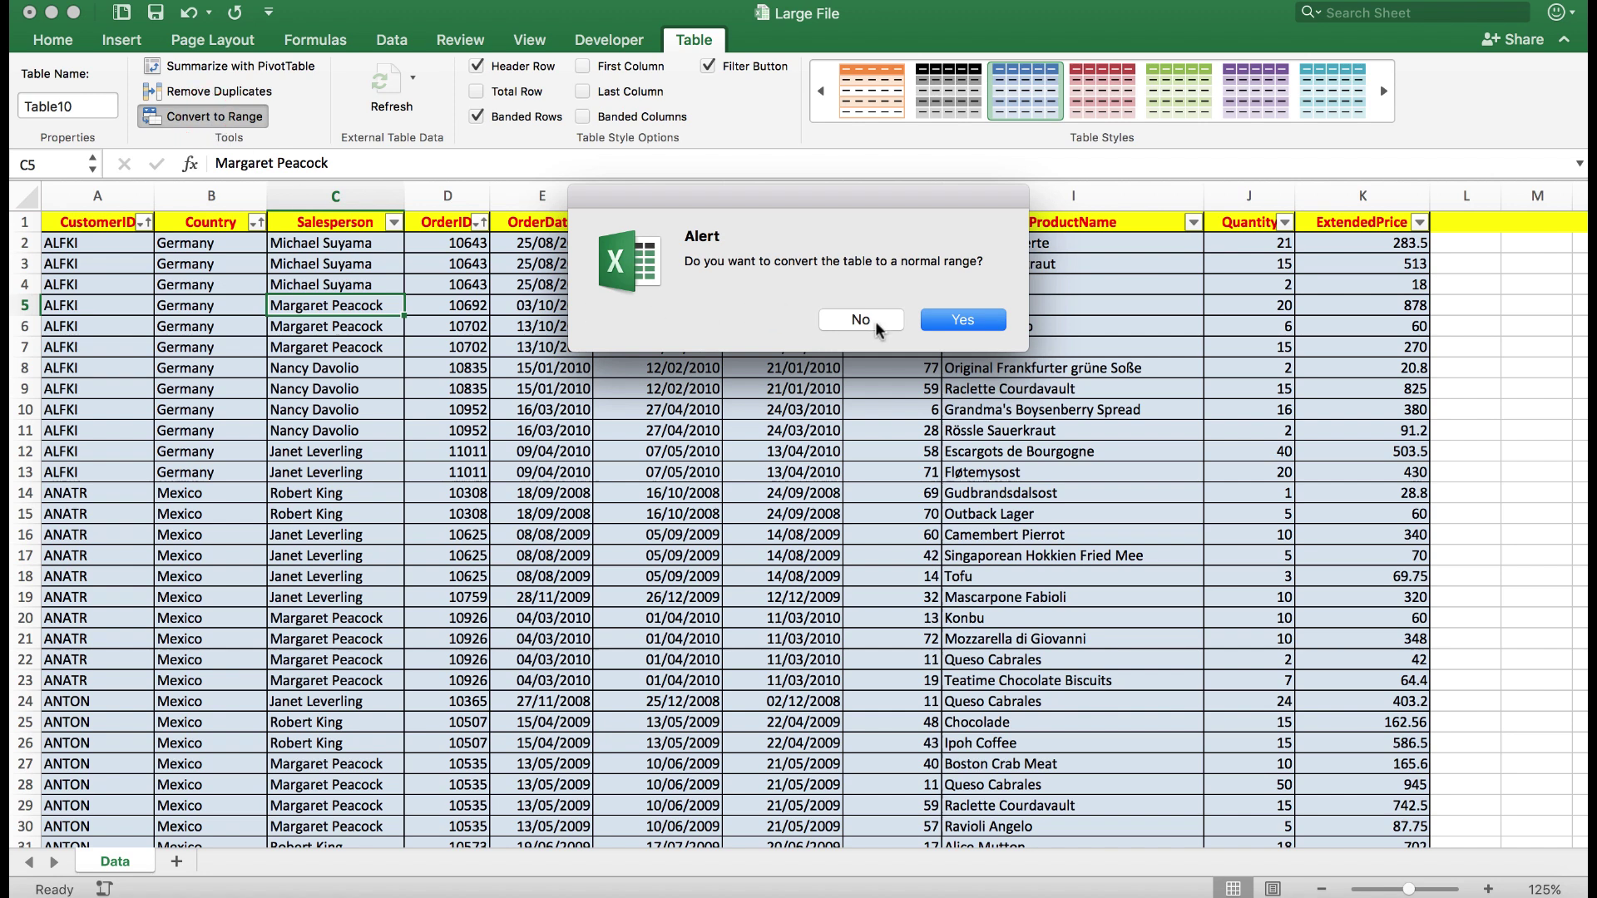
left_click(949, 321)
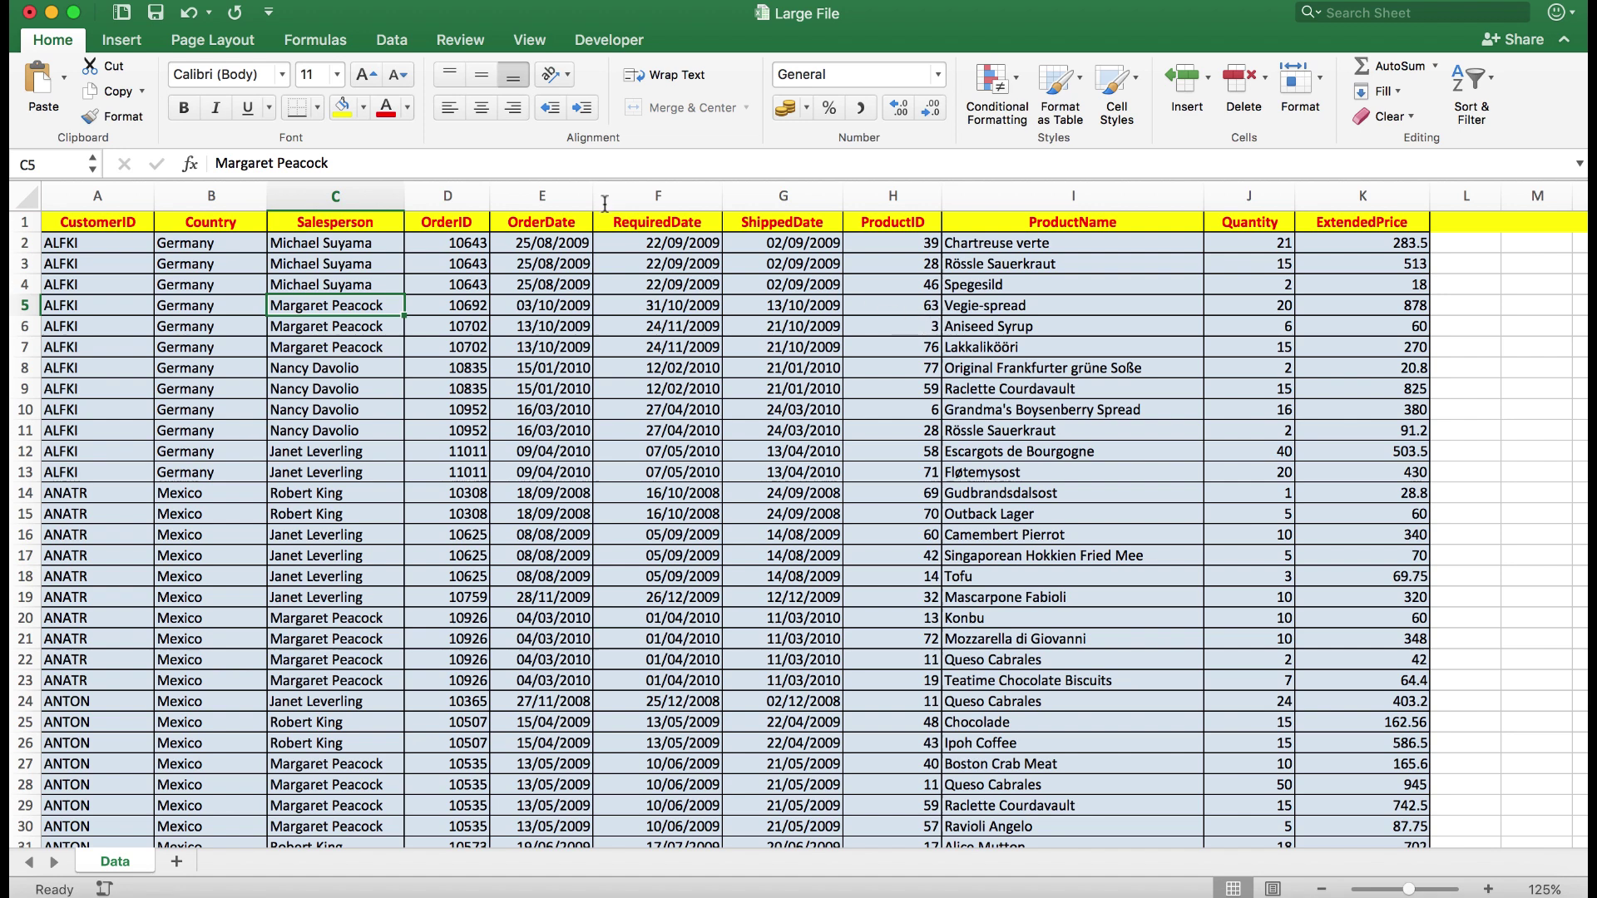
left_click(391, 43)
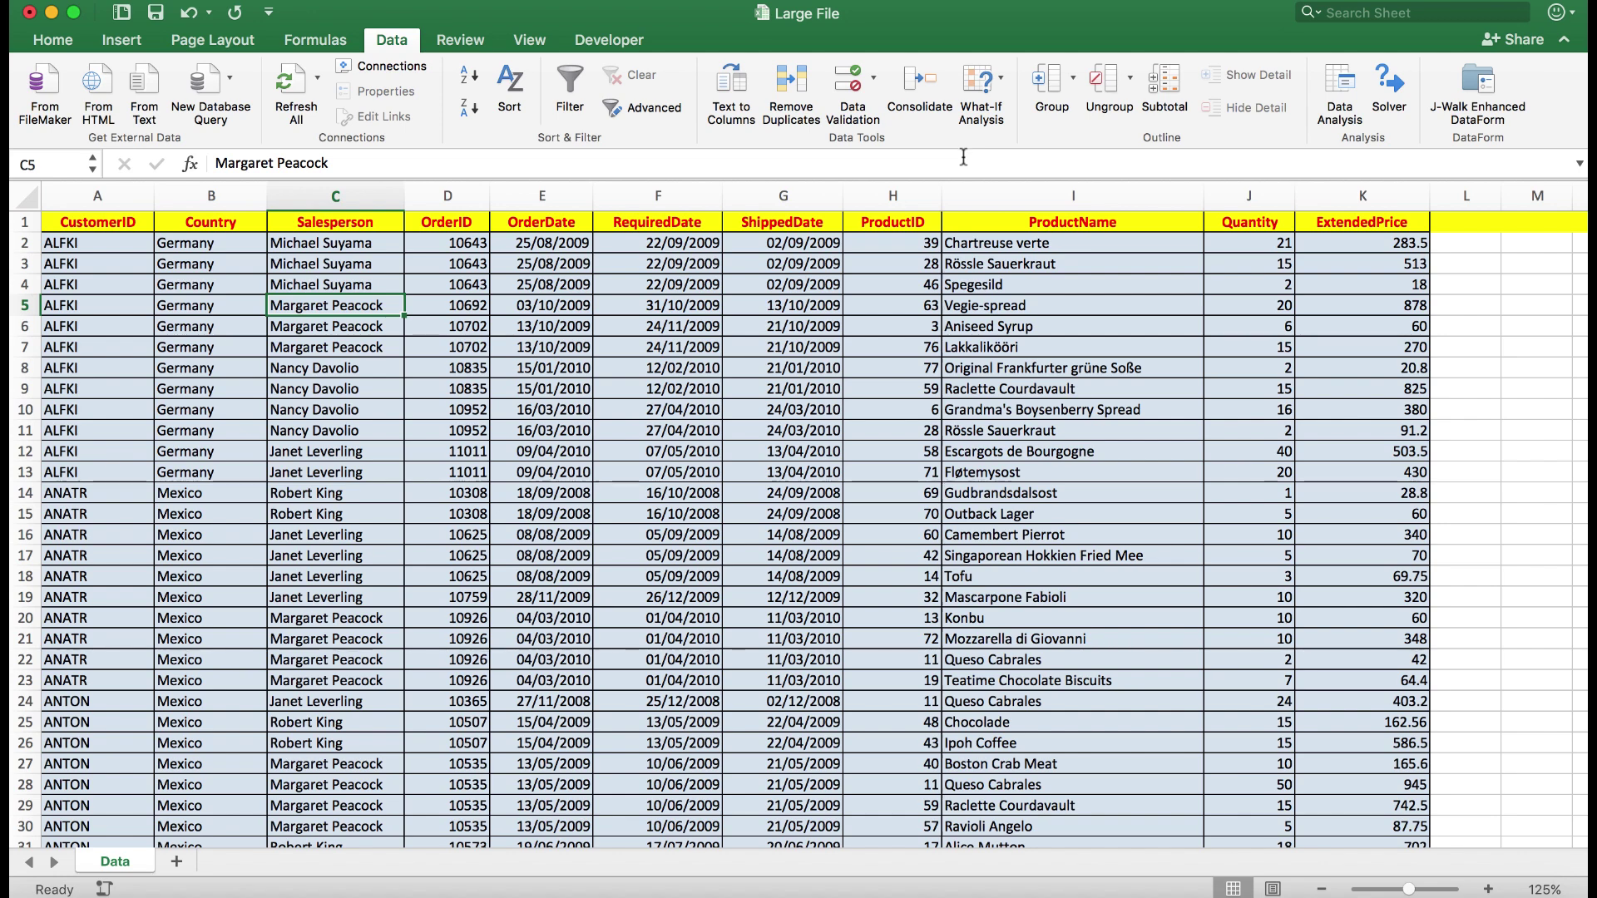
Add Sum subtotals of ExtendedPrice at each change in Country, giving a Germany Total of 4273
left_click(1167, 80)
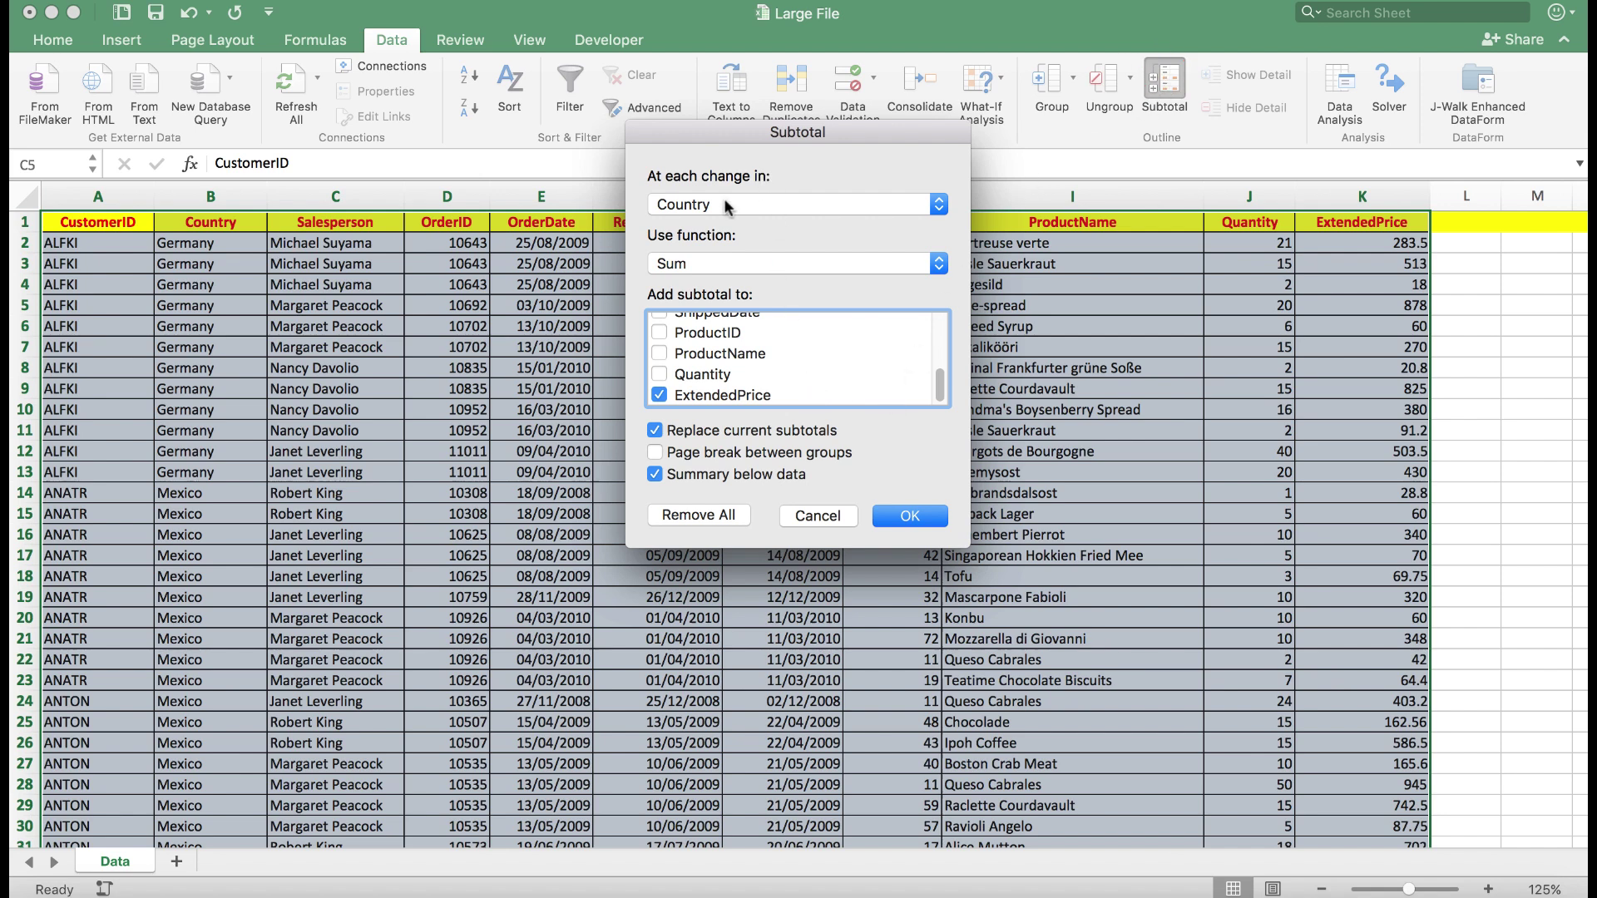
left_click(937, 264)
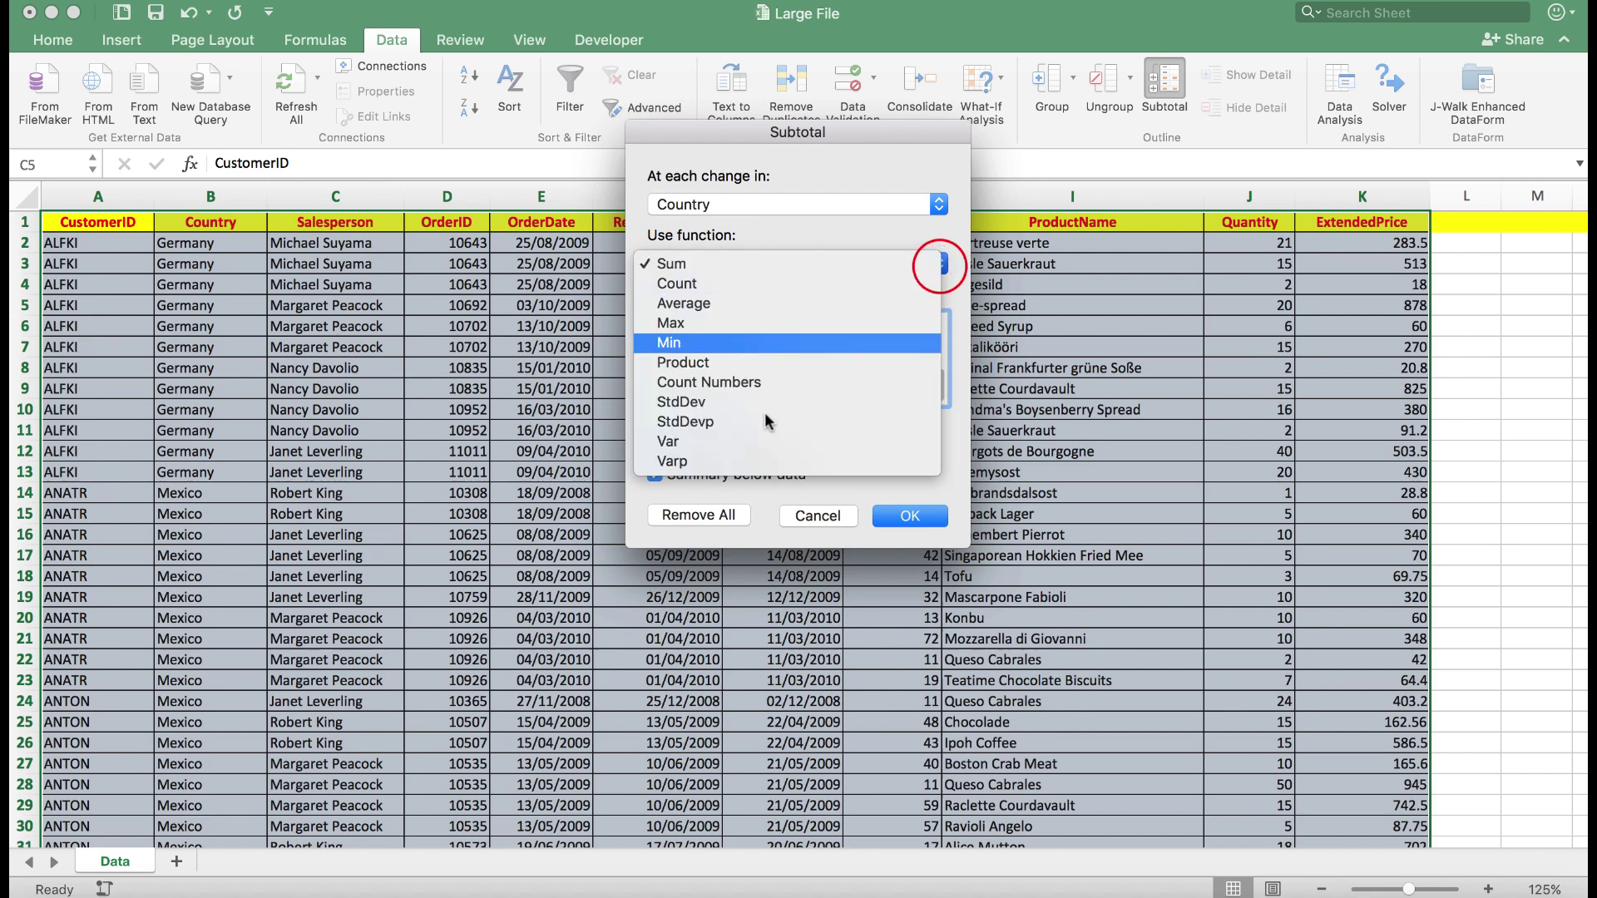
left_click(937, 208)
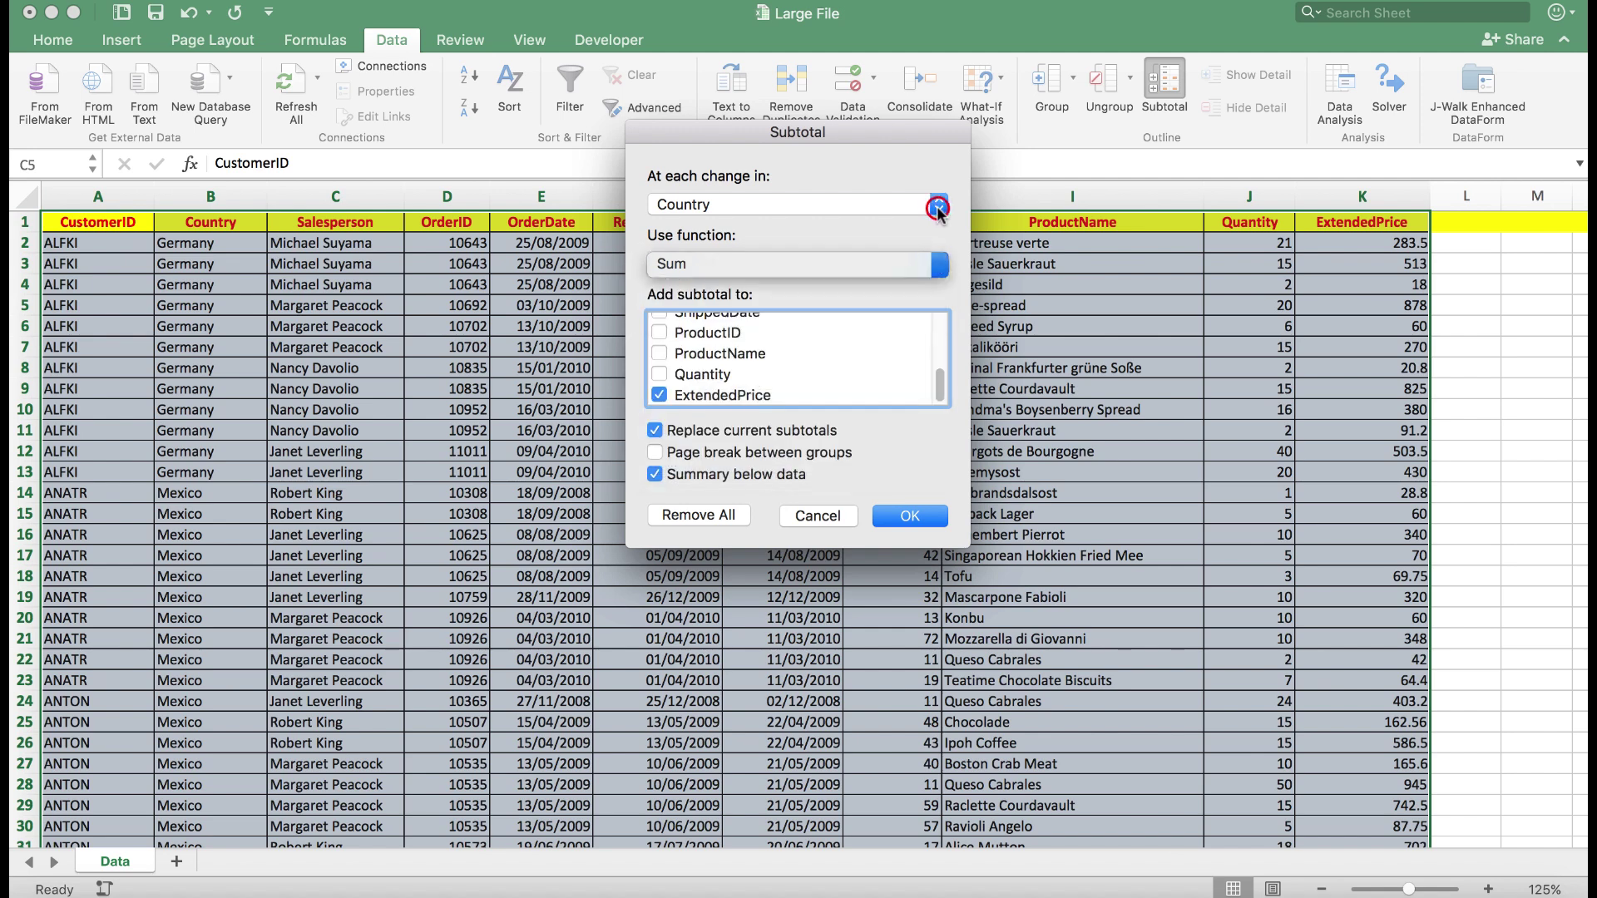
left_click(937, 208)
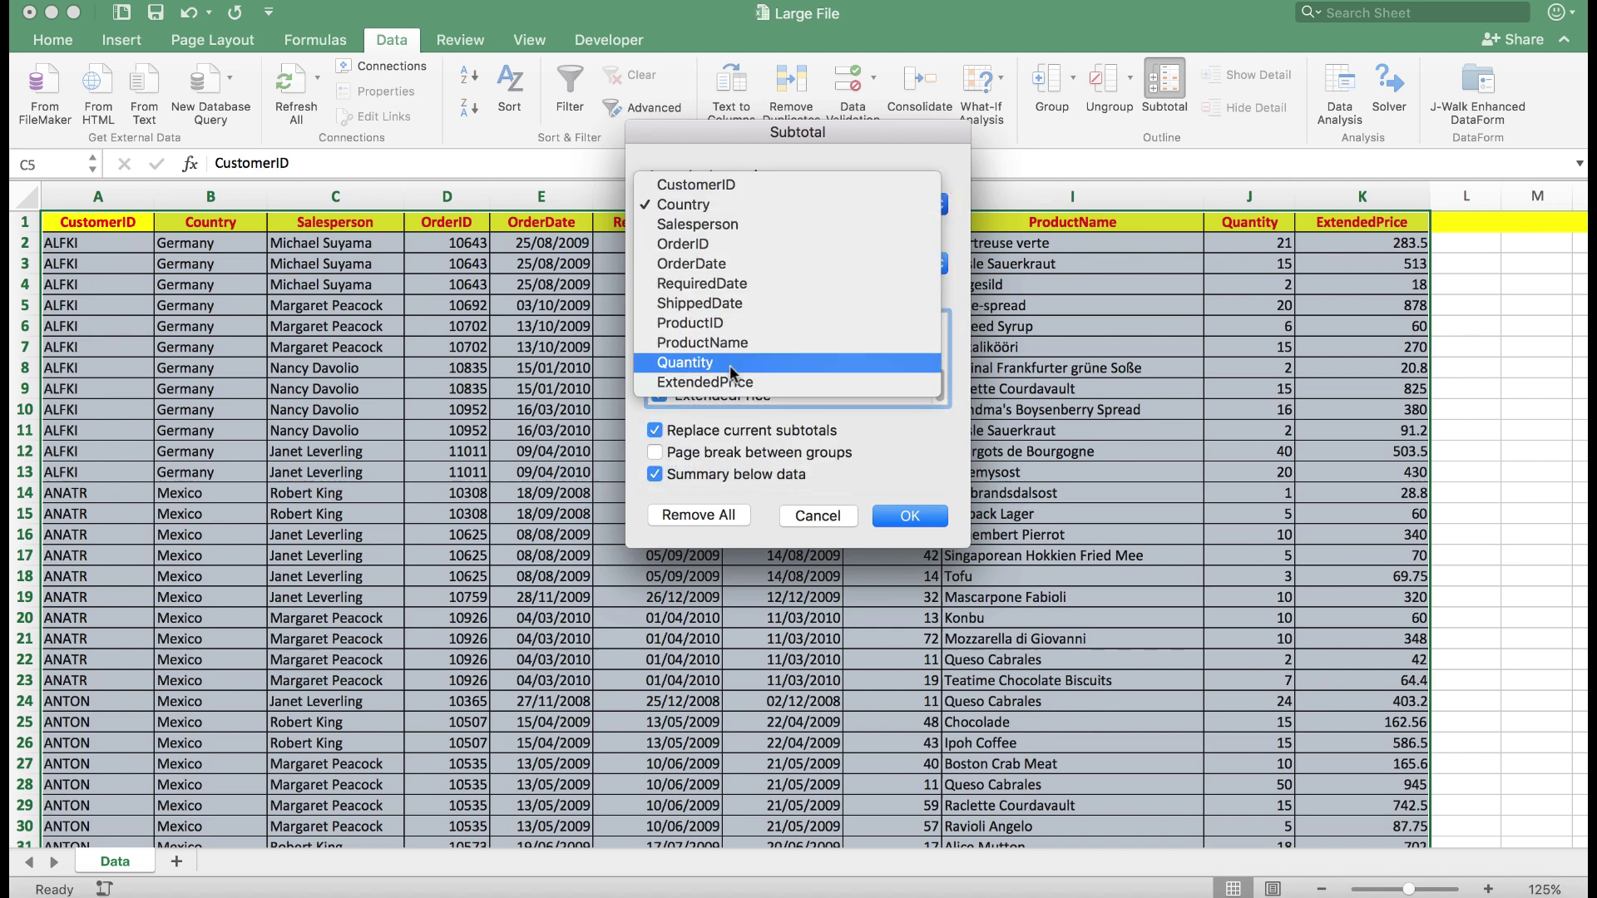
left_click(1004, 193)
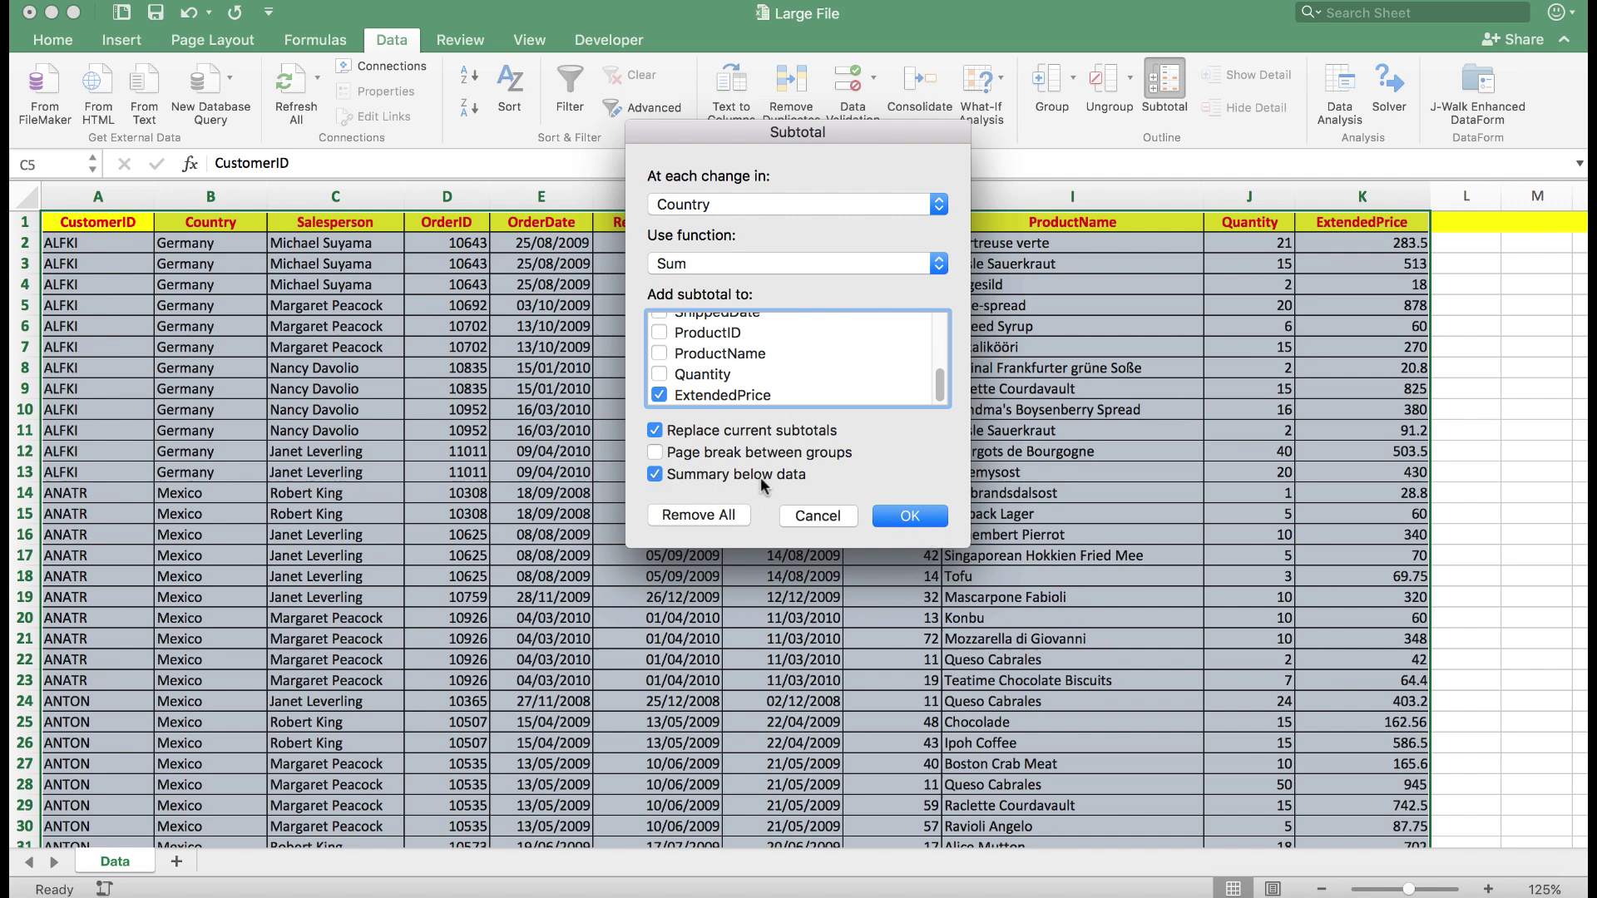
left_click(909, 517)
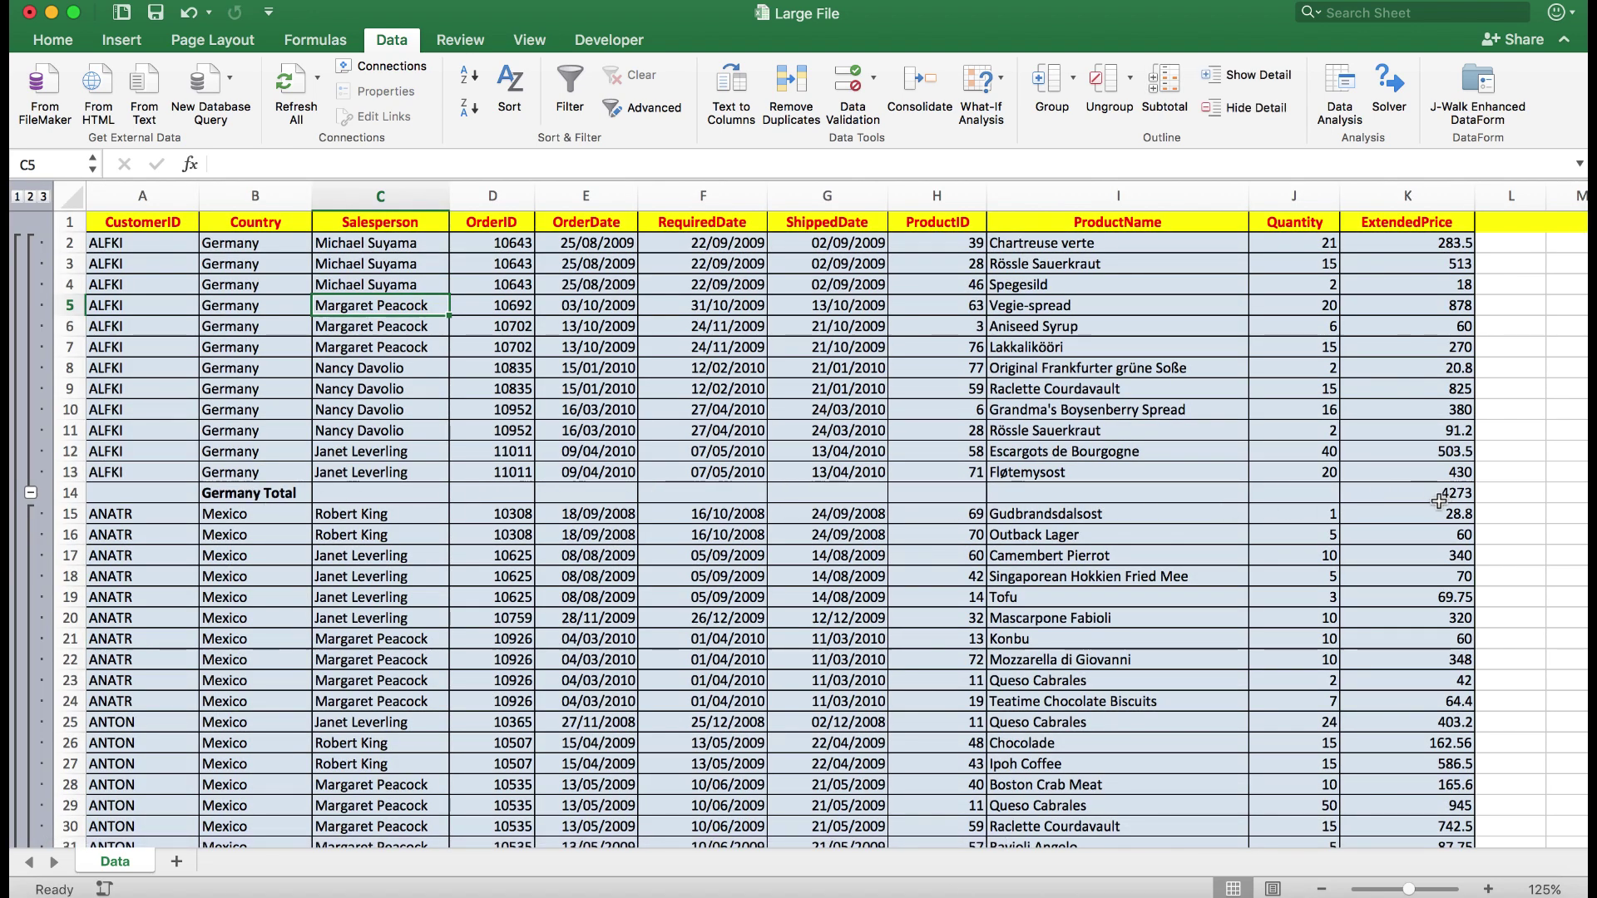
scroll(1525, 512, "down", 3)
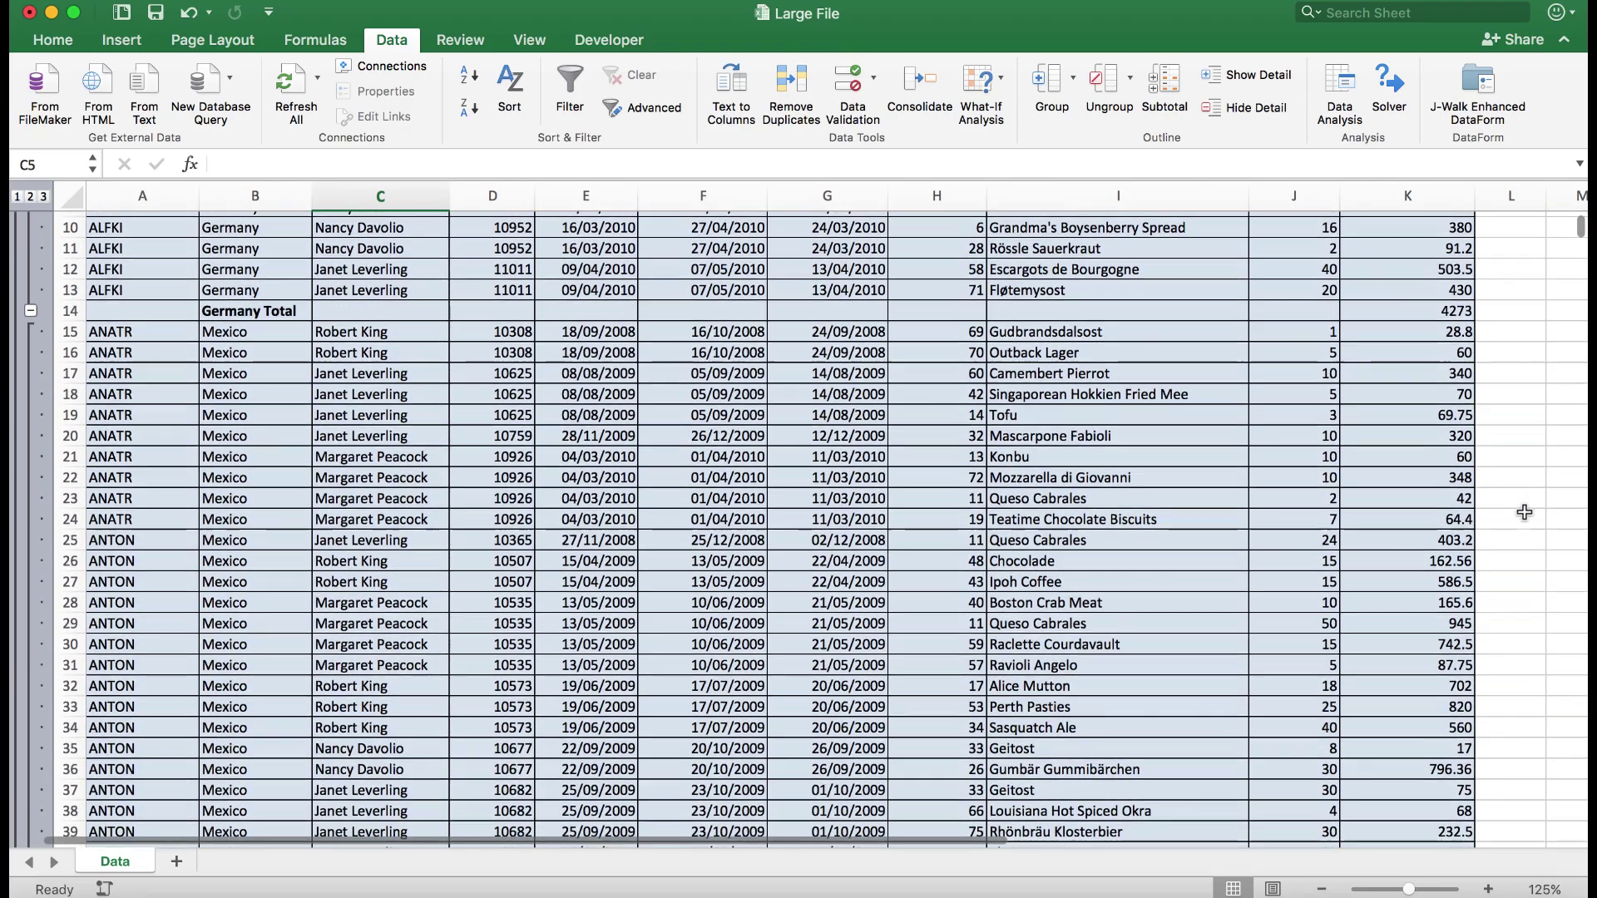
scroll(1524, 513, "down", 6)
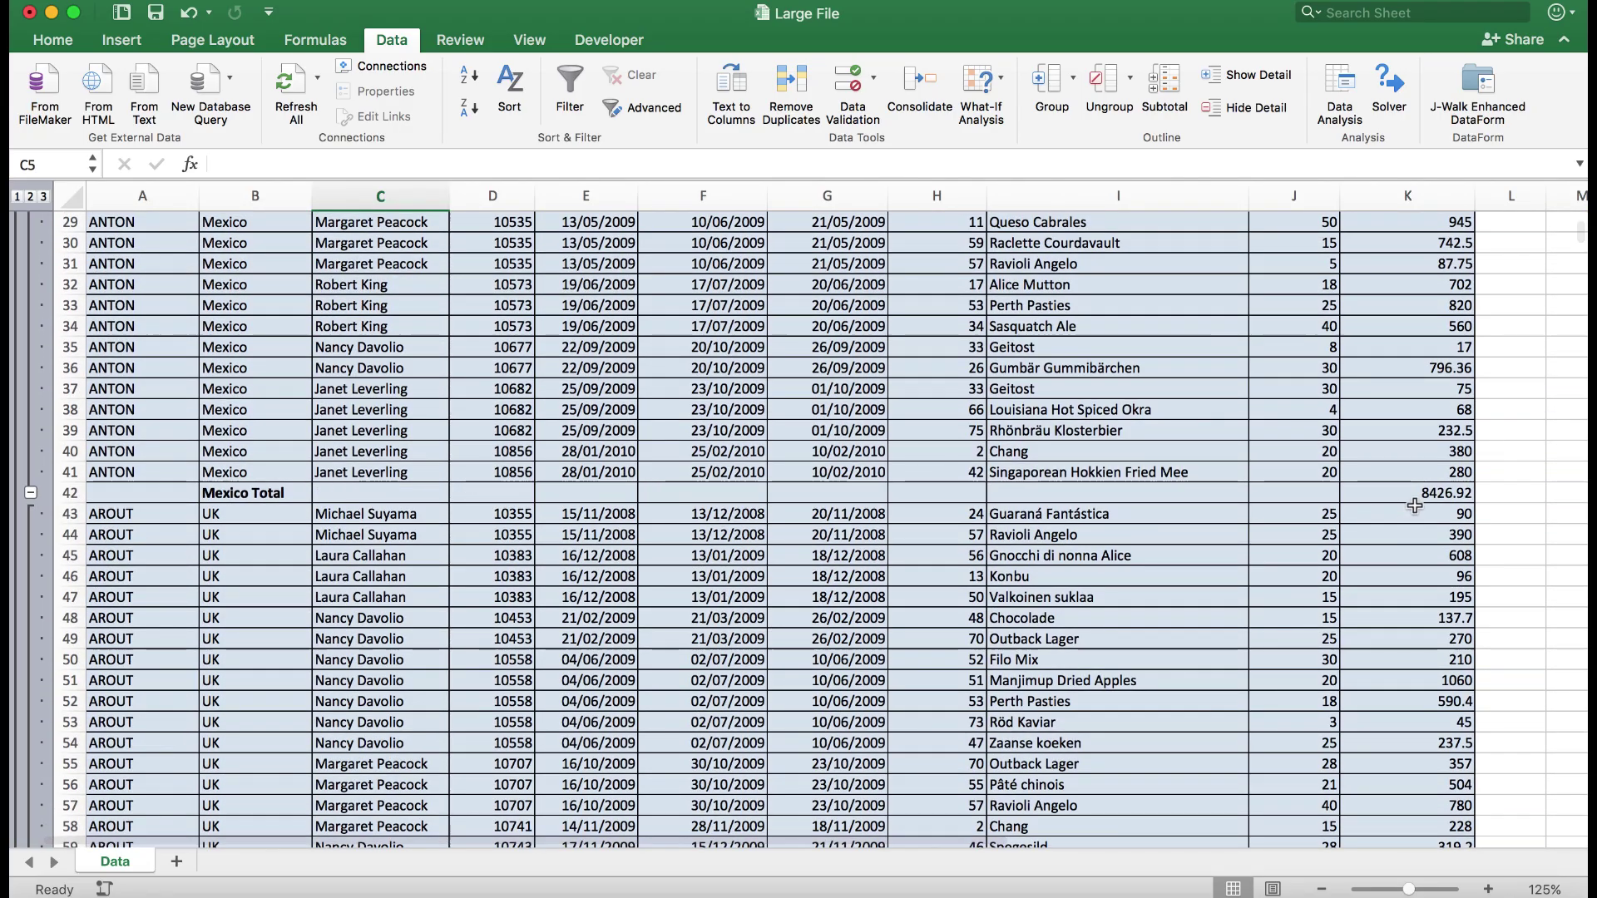
scroll(1533, 524, "down", 7)
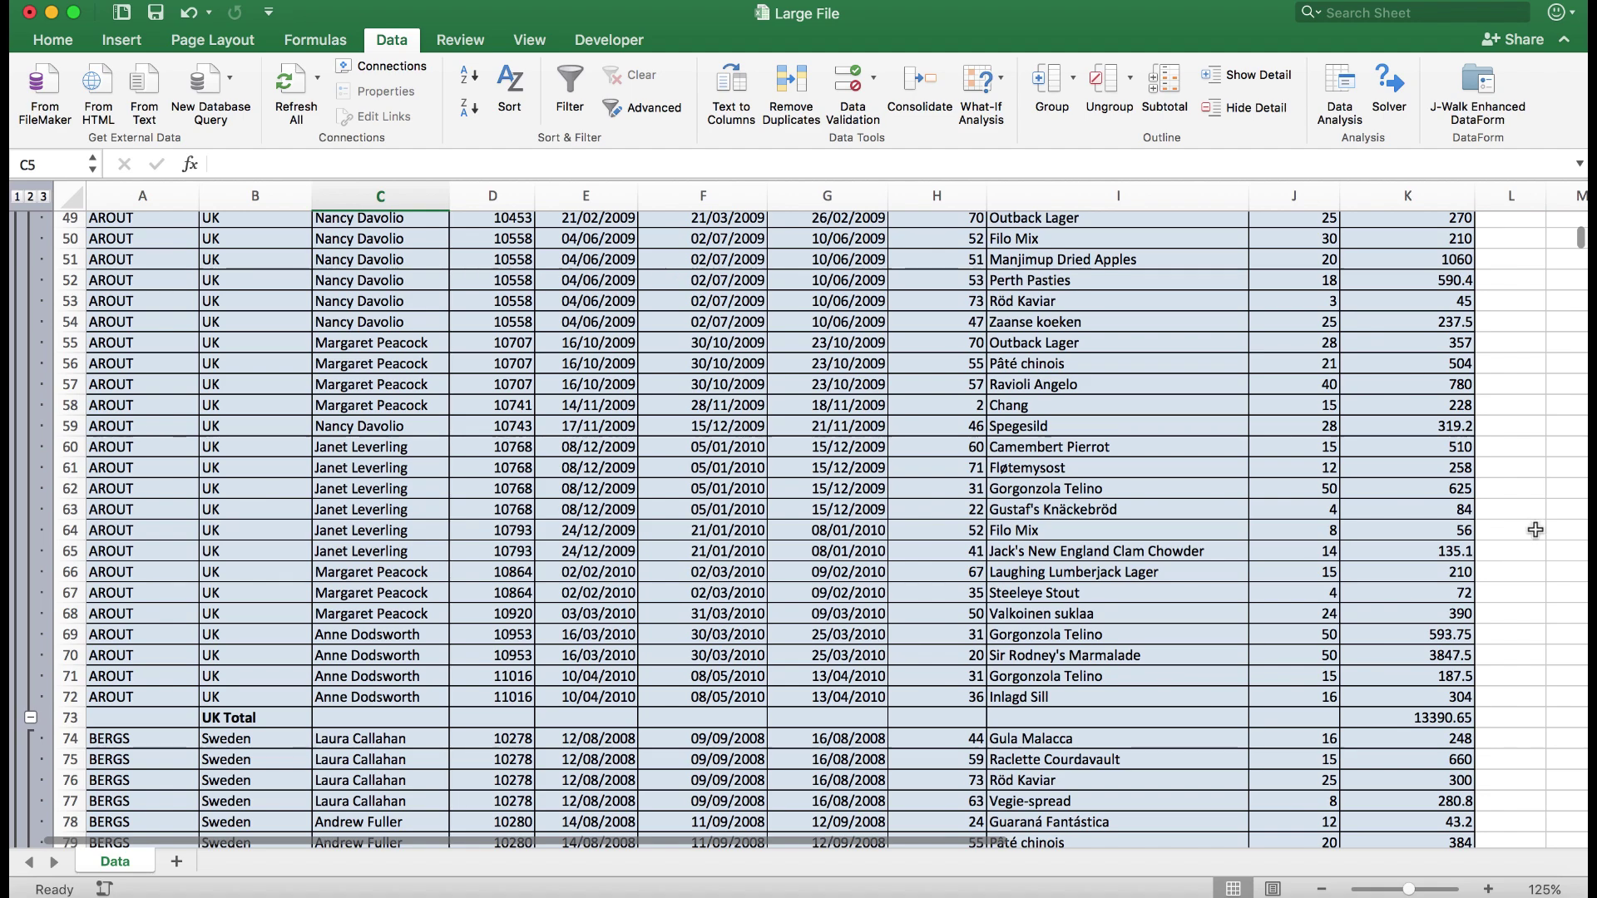
scroll(1536, 530, "up", 9)
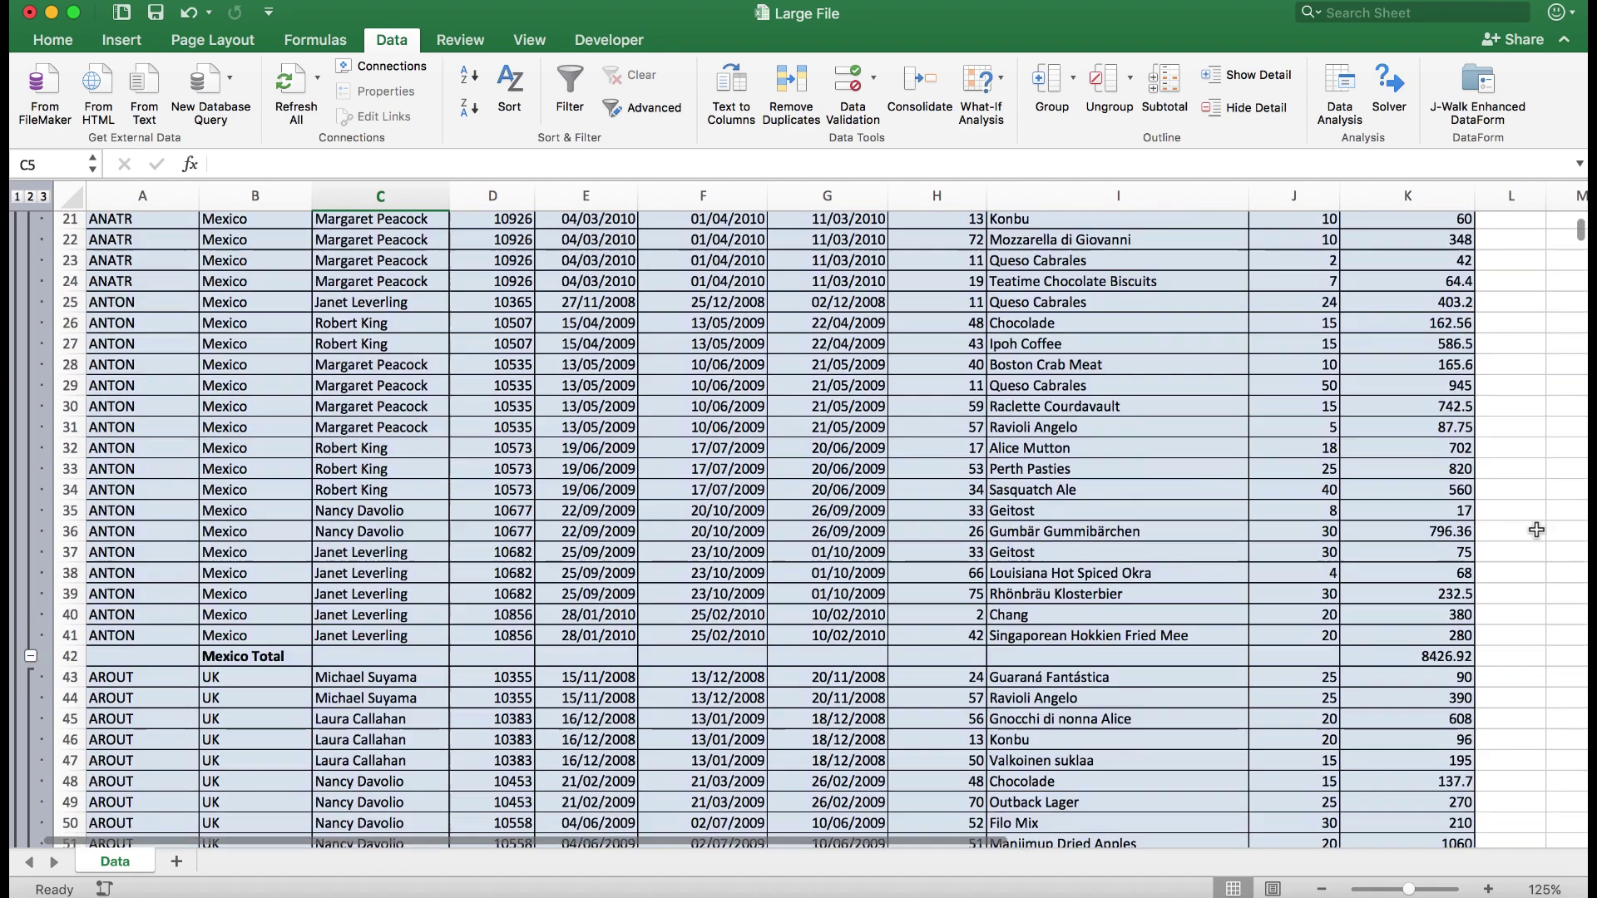
scroll(1536, 530, "up", 7)
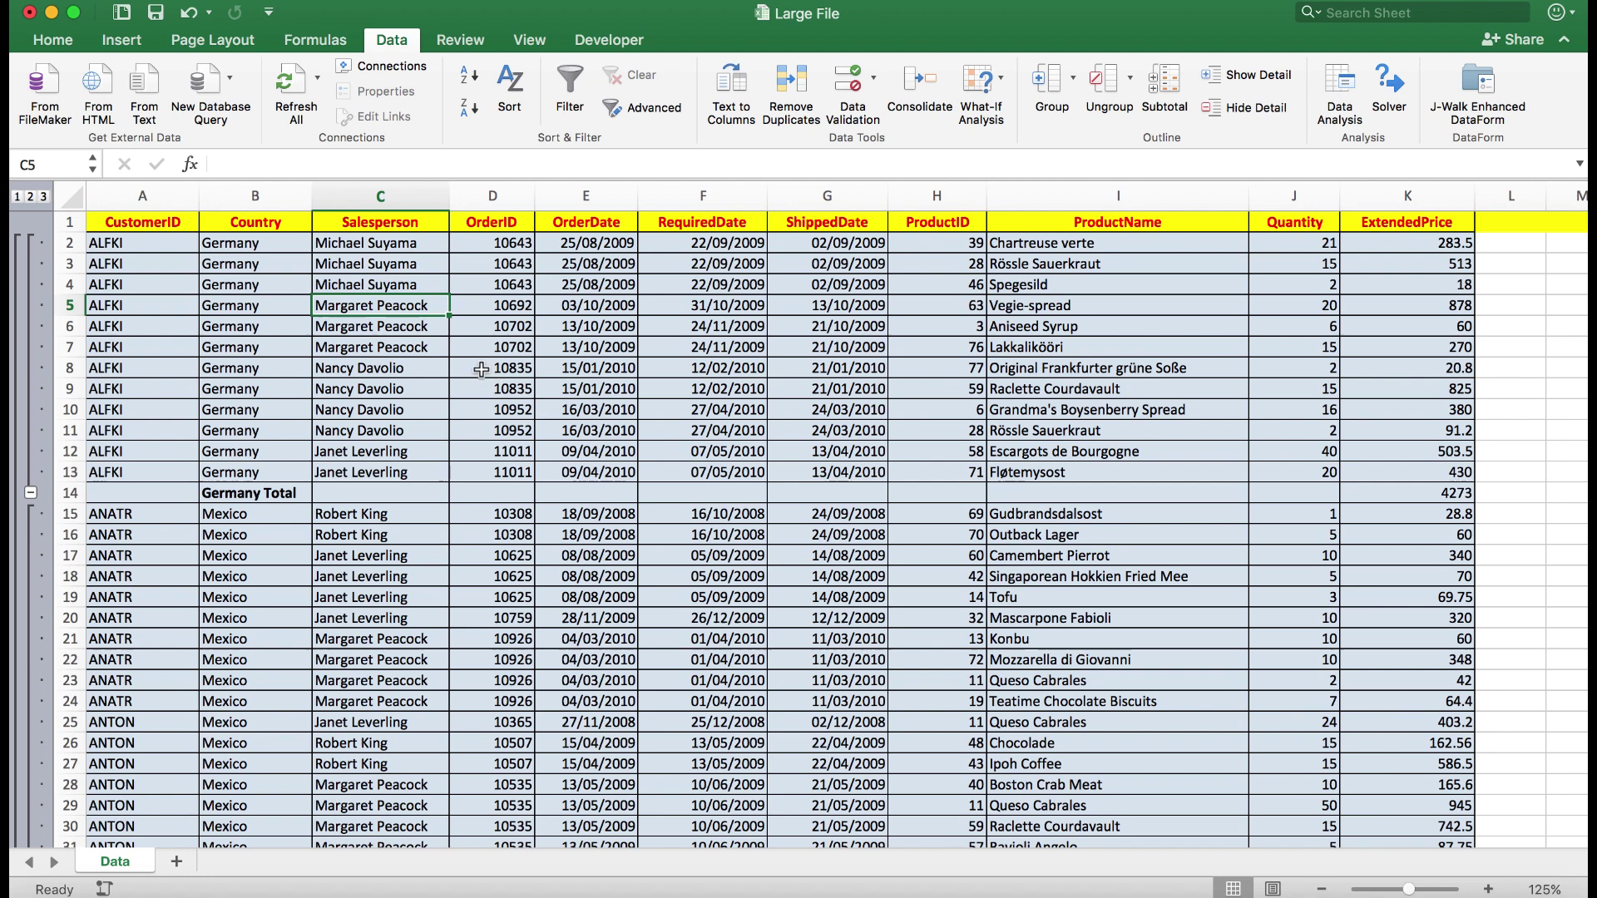
Turn the subtotalled range A1:K2238 into Table11 with headers, then scroll through the result
left_click(369, 305)
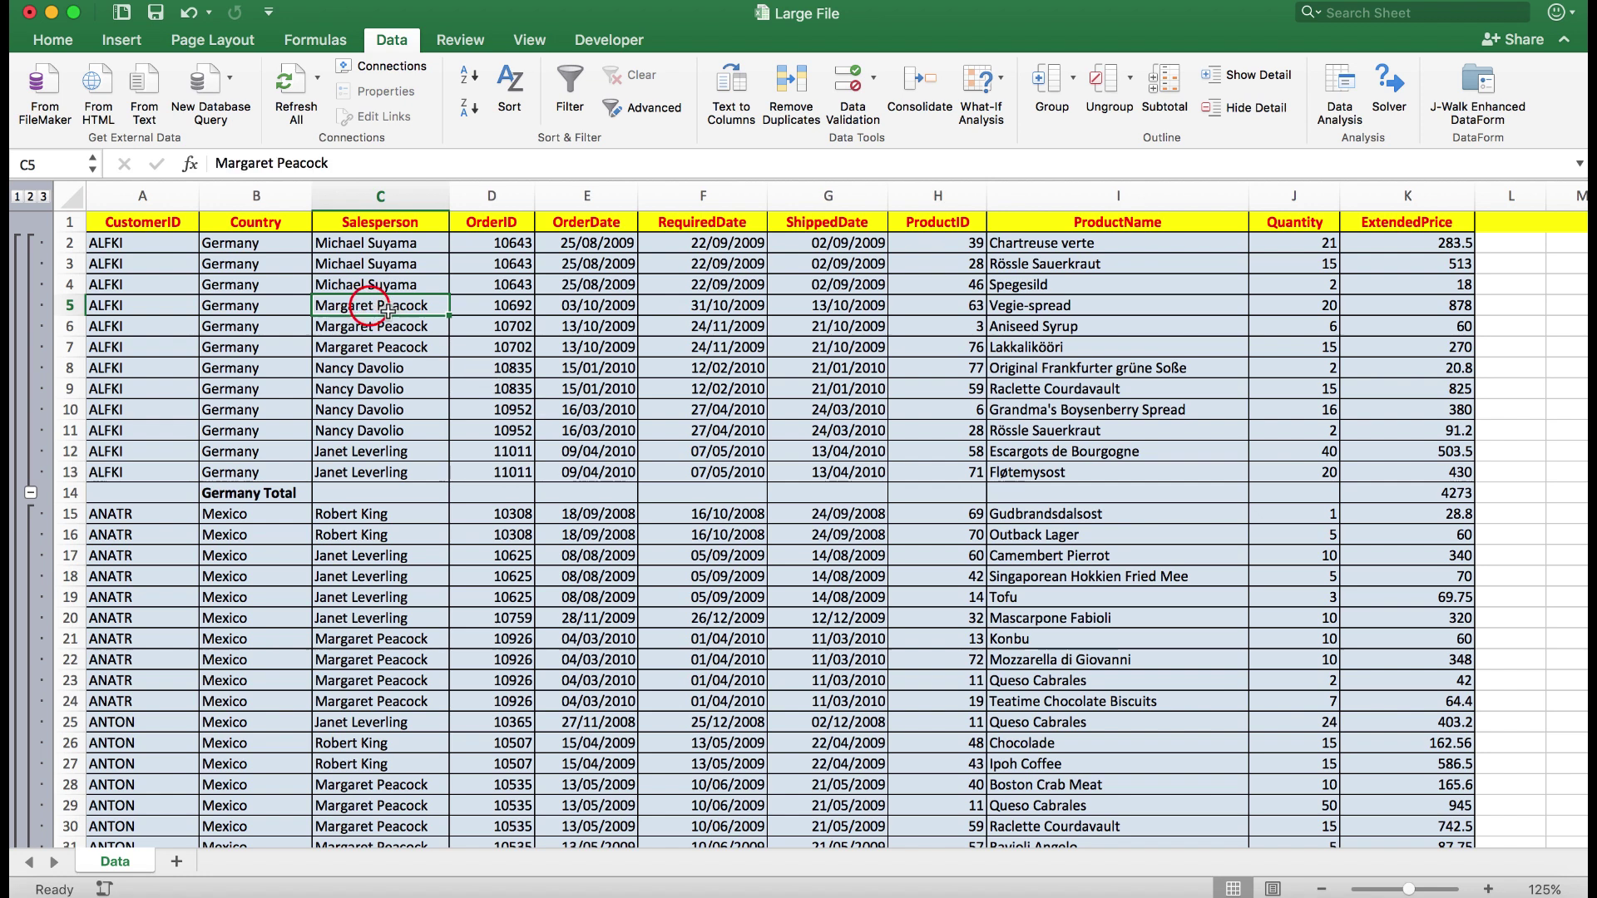
left_click(121, 40)
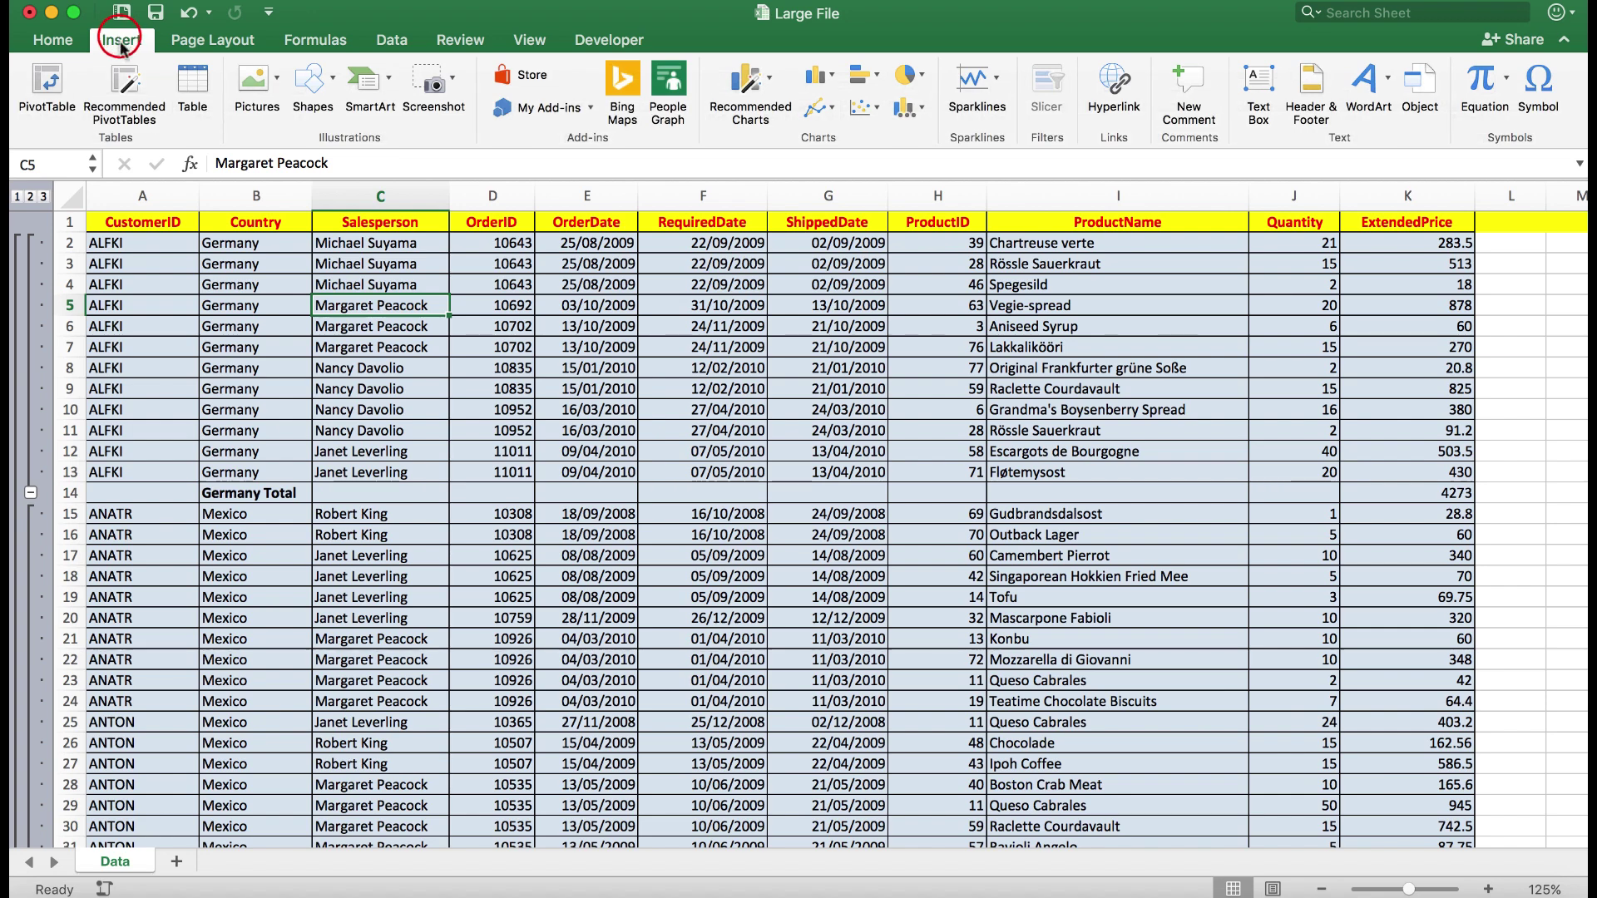
left_click(188, 86)
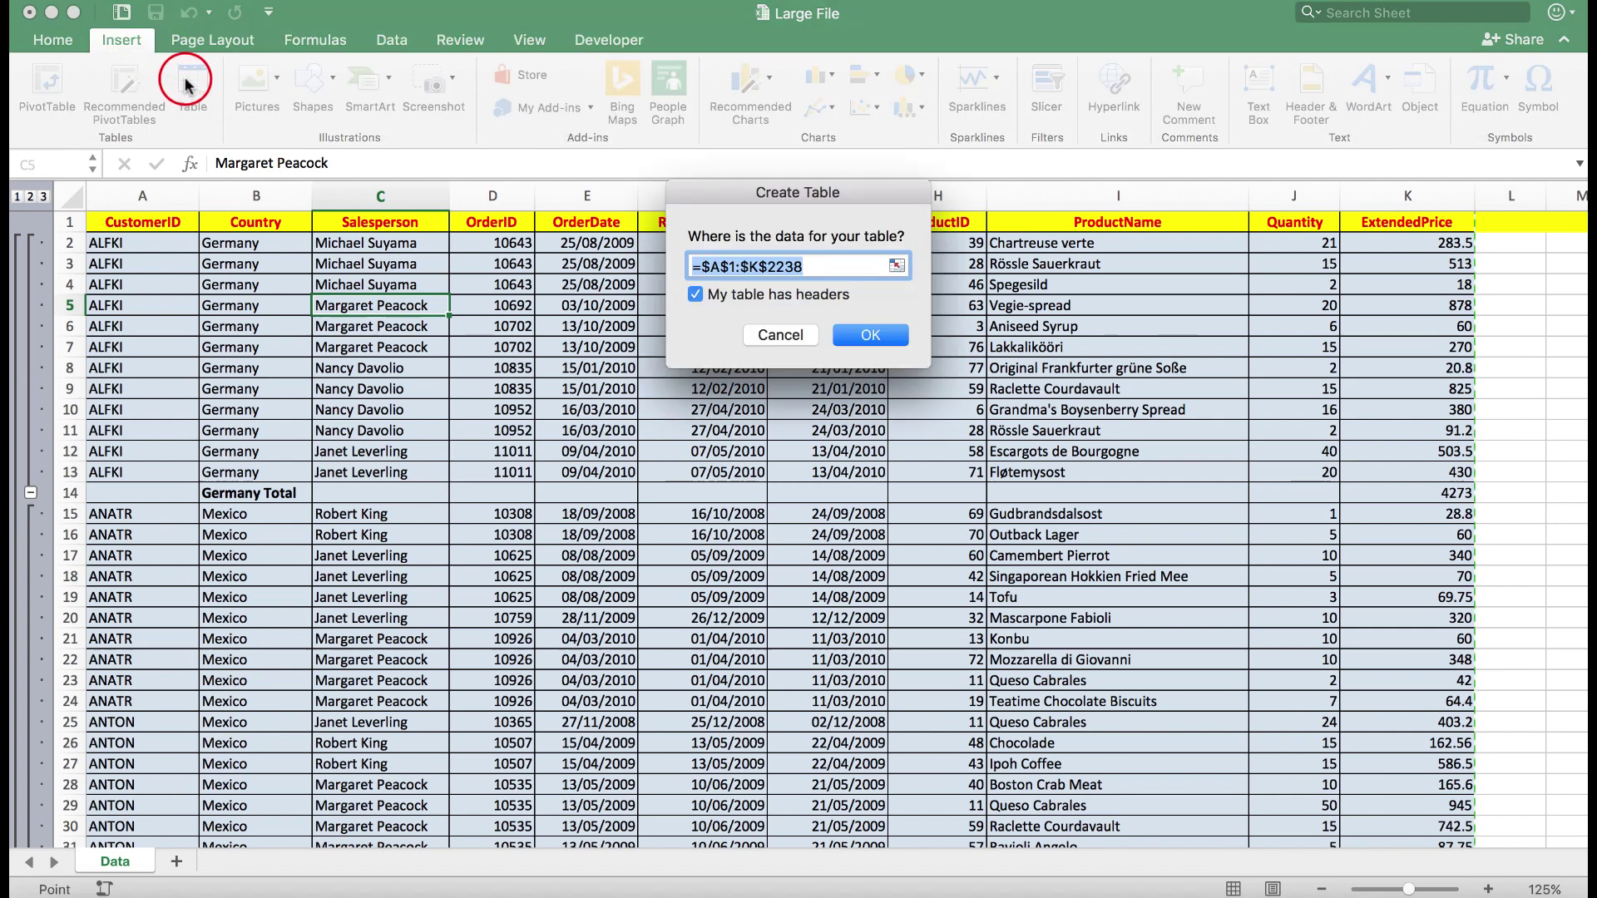
left_click(870, 334)
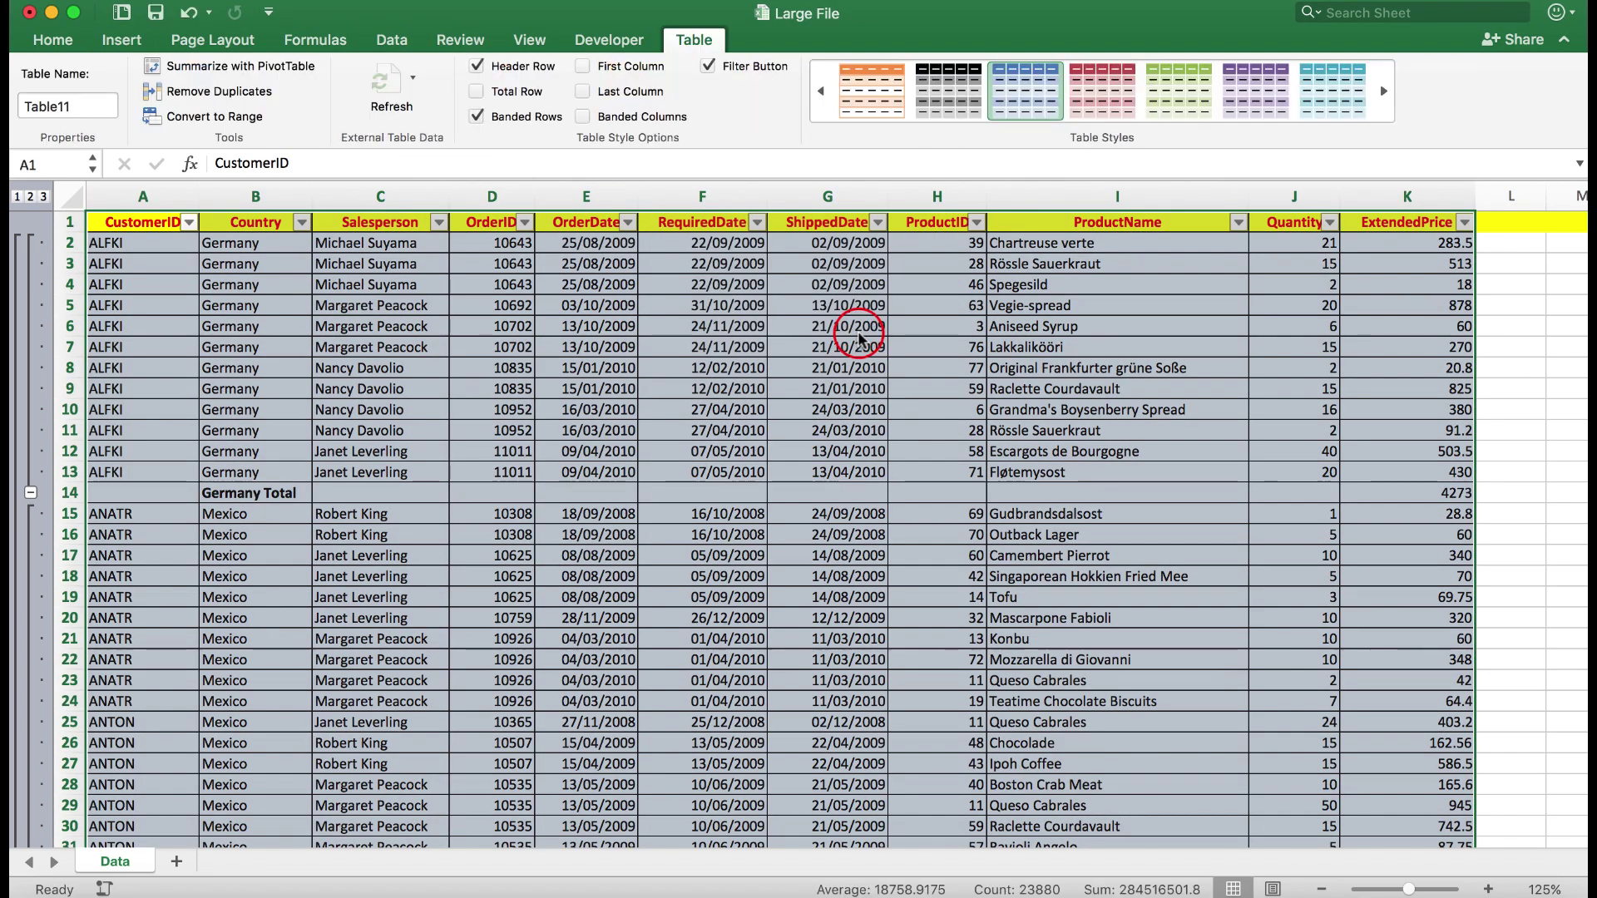
scroll(661, 578, "down", 5)
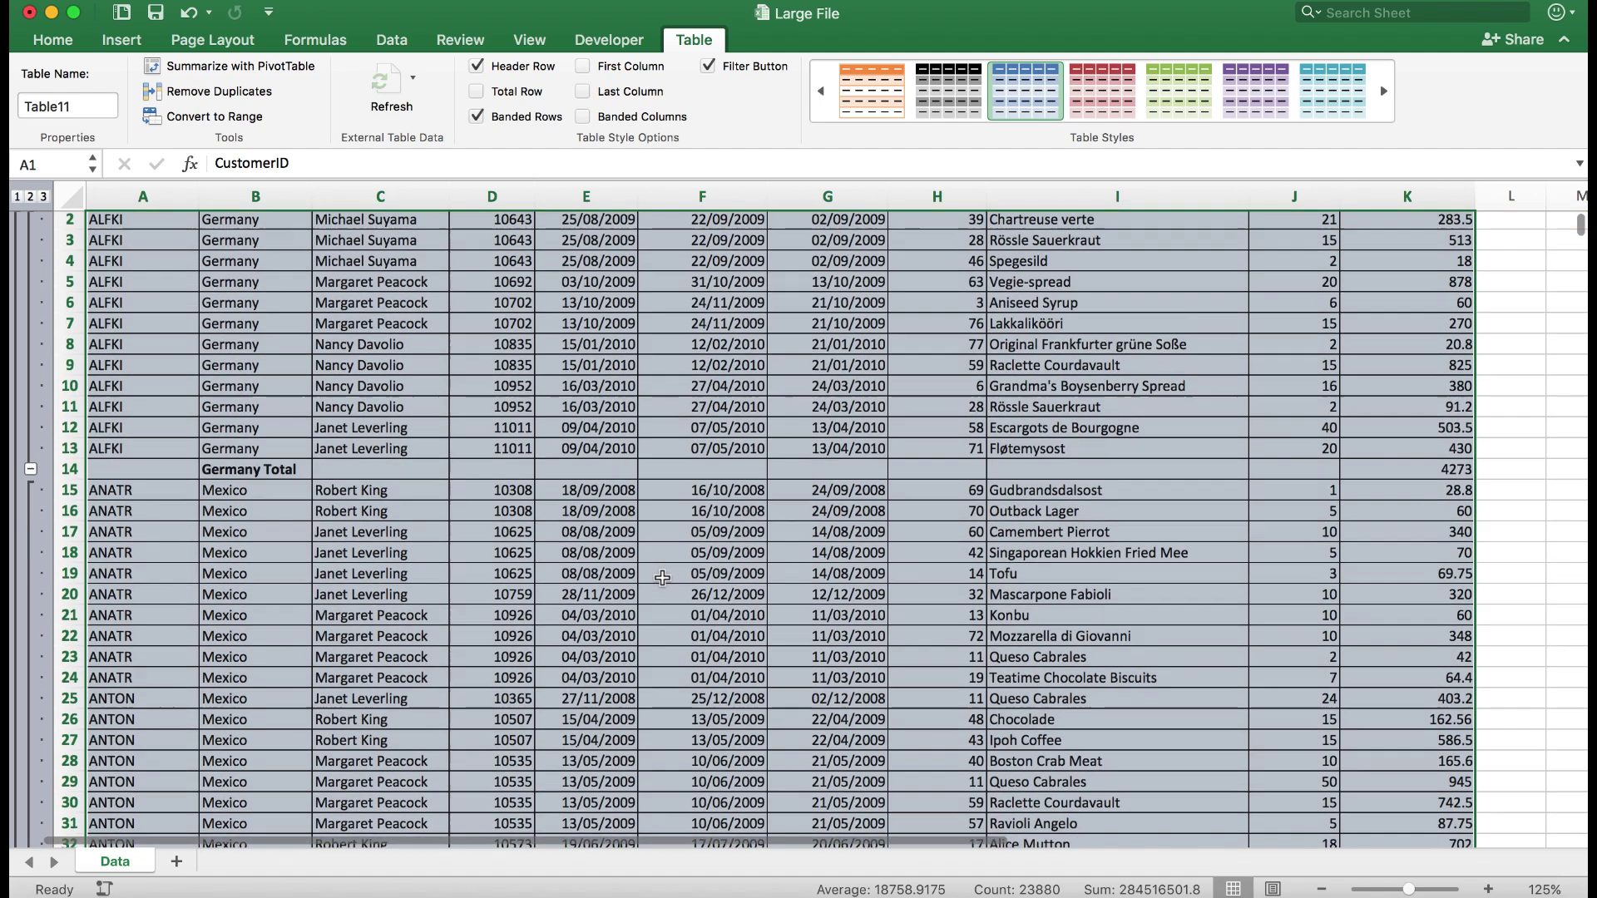
scroll(662, 577, "down", 5)
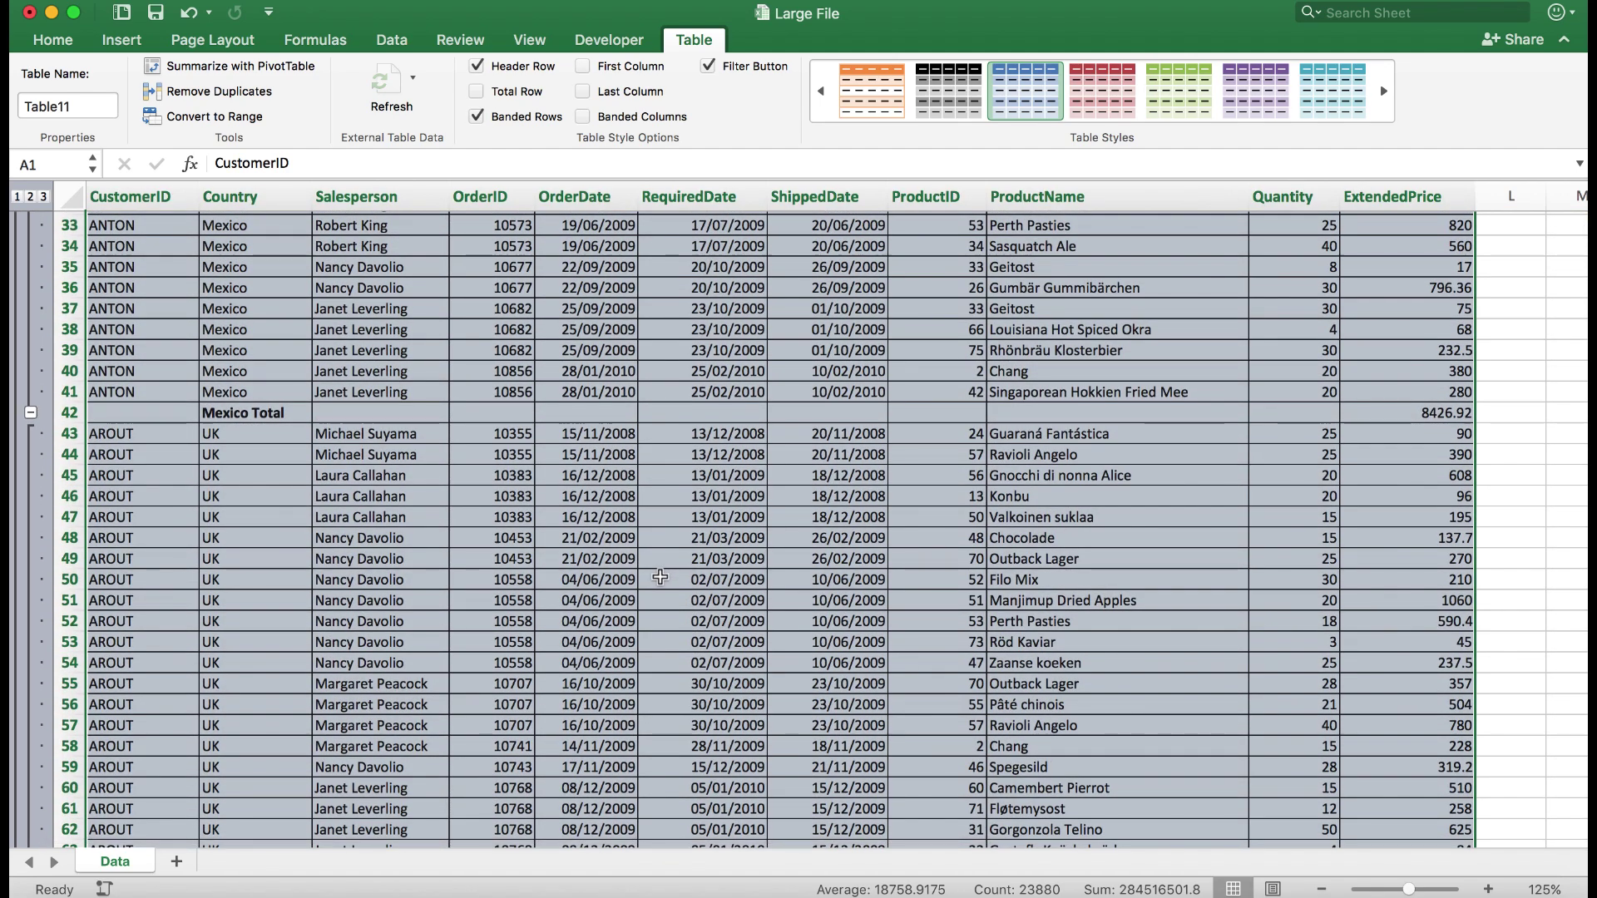
scroll(660, 578, "up", 1)
scroll(661, 578, "up", 10)
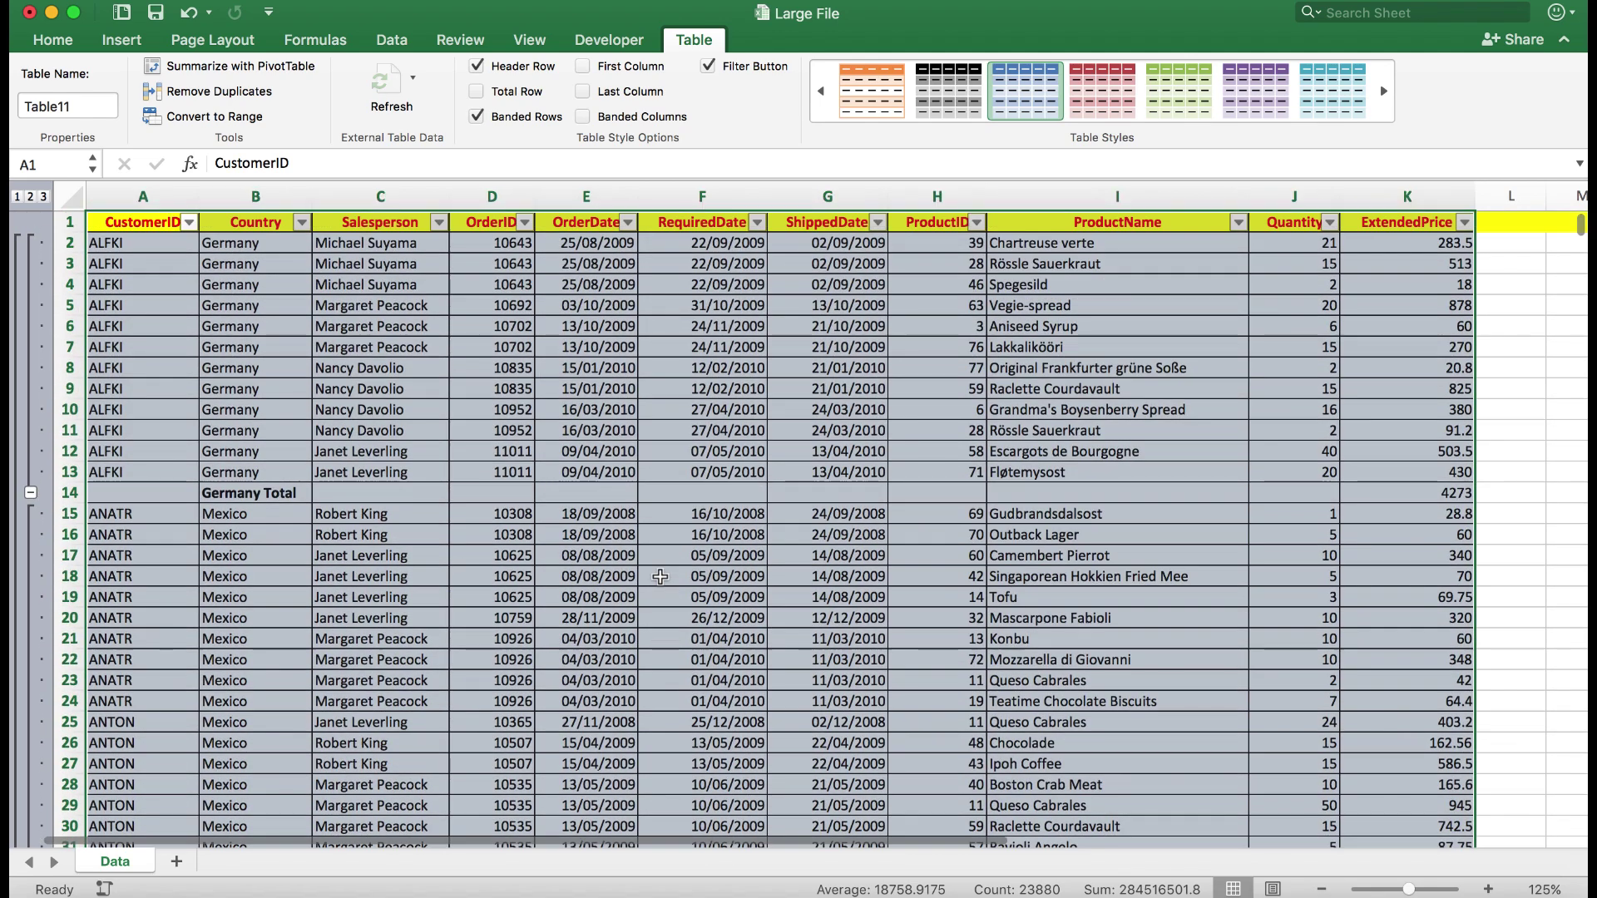